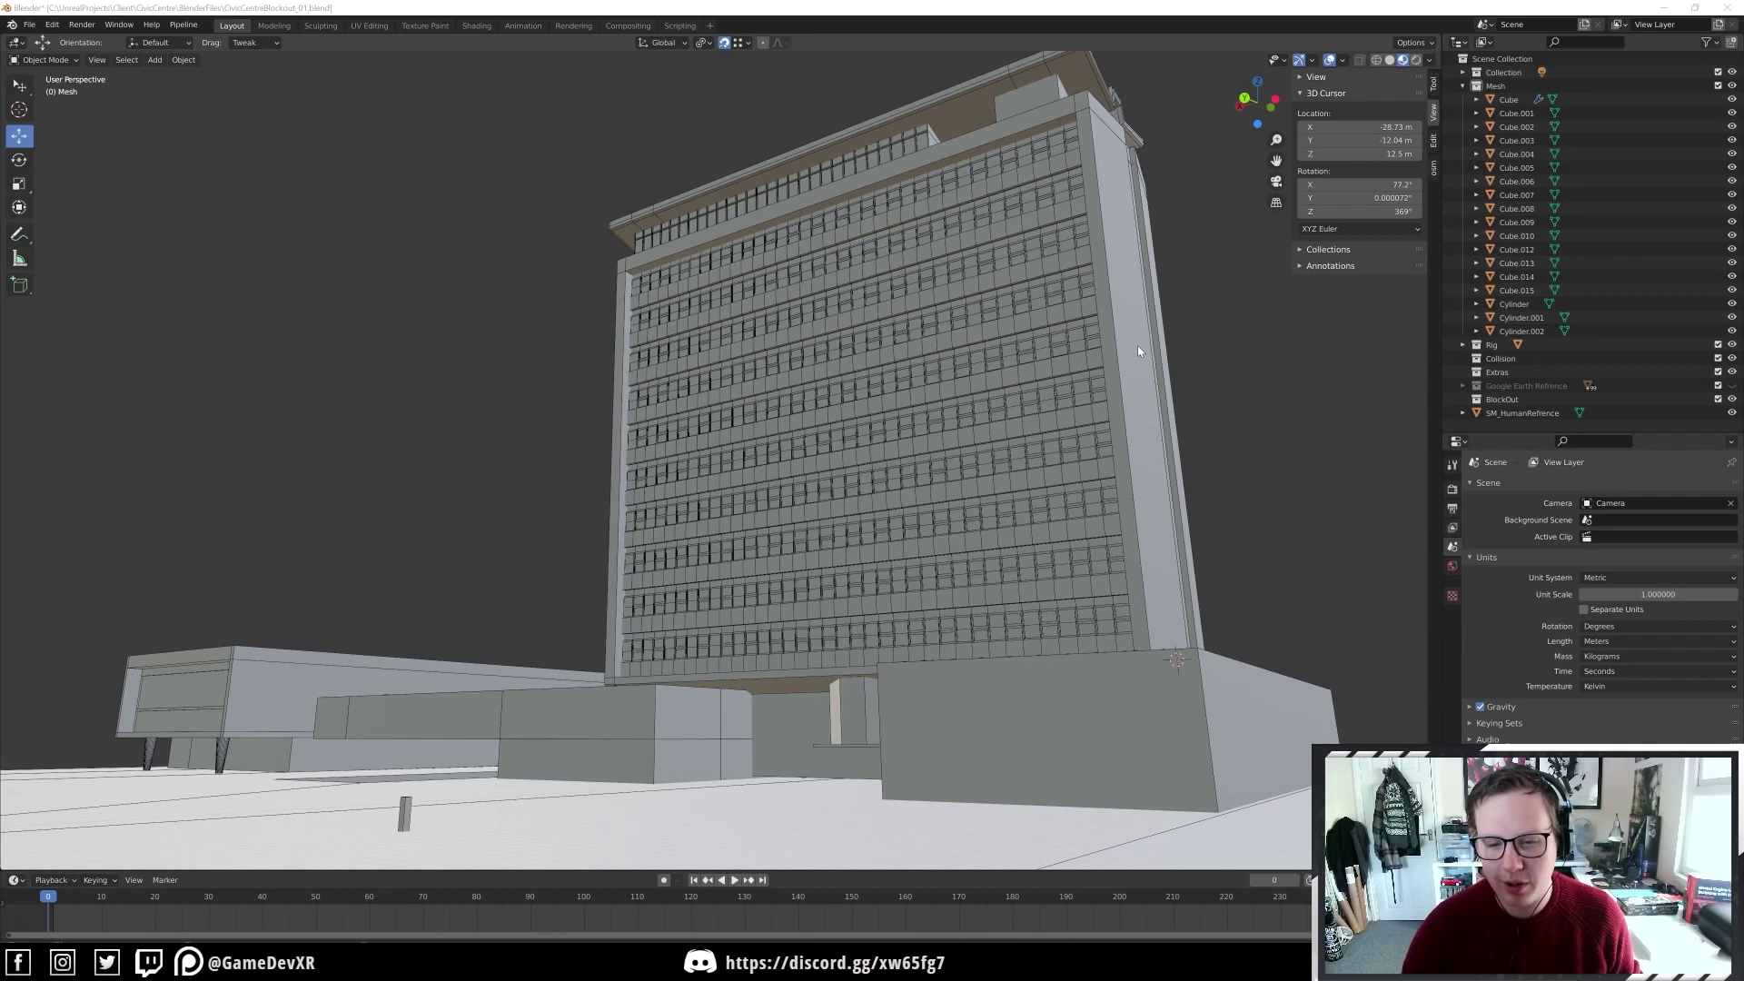
Zoom out to see more of the civic centre blockout
{"action": "scroll", "coordinate": [1163, 393], "scroll_direction": "down", "scroll_amount": 3}
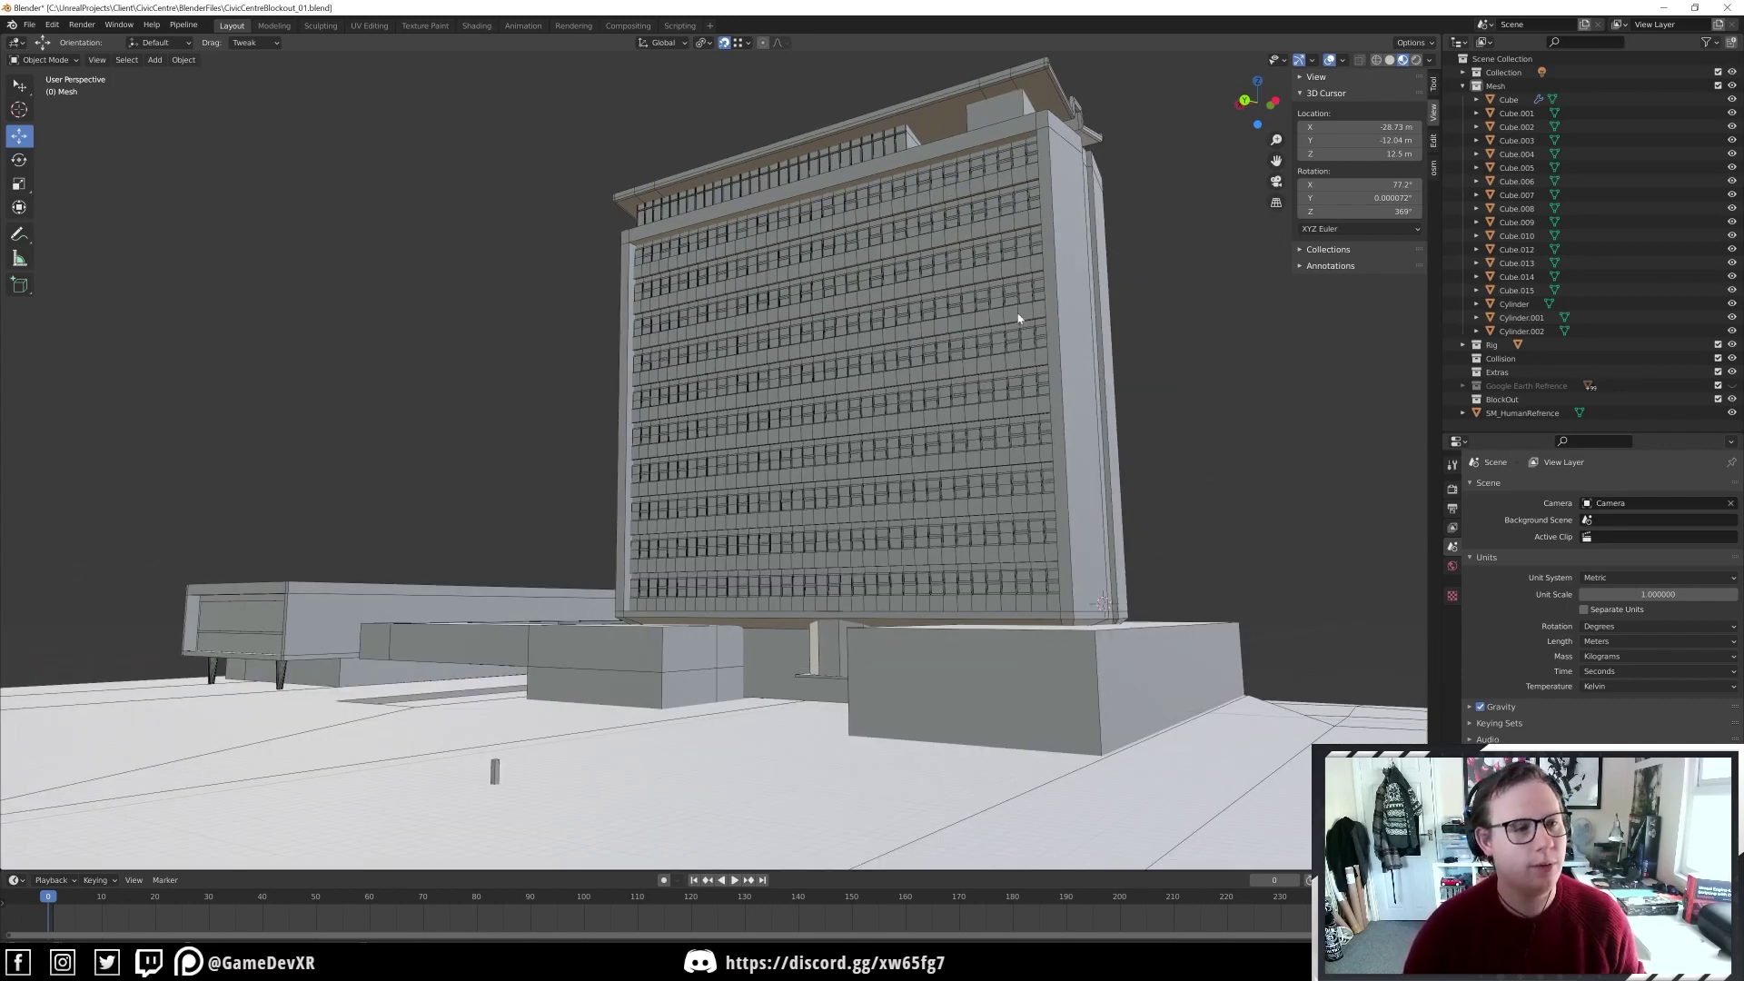
Enable the '3D View: VR Scene Inspection' add-on in Preferences, then close Preferences
{"action": "left_click", "coordinate": [52, 25]}
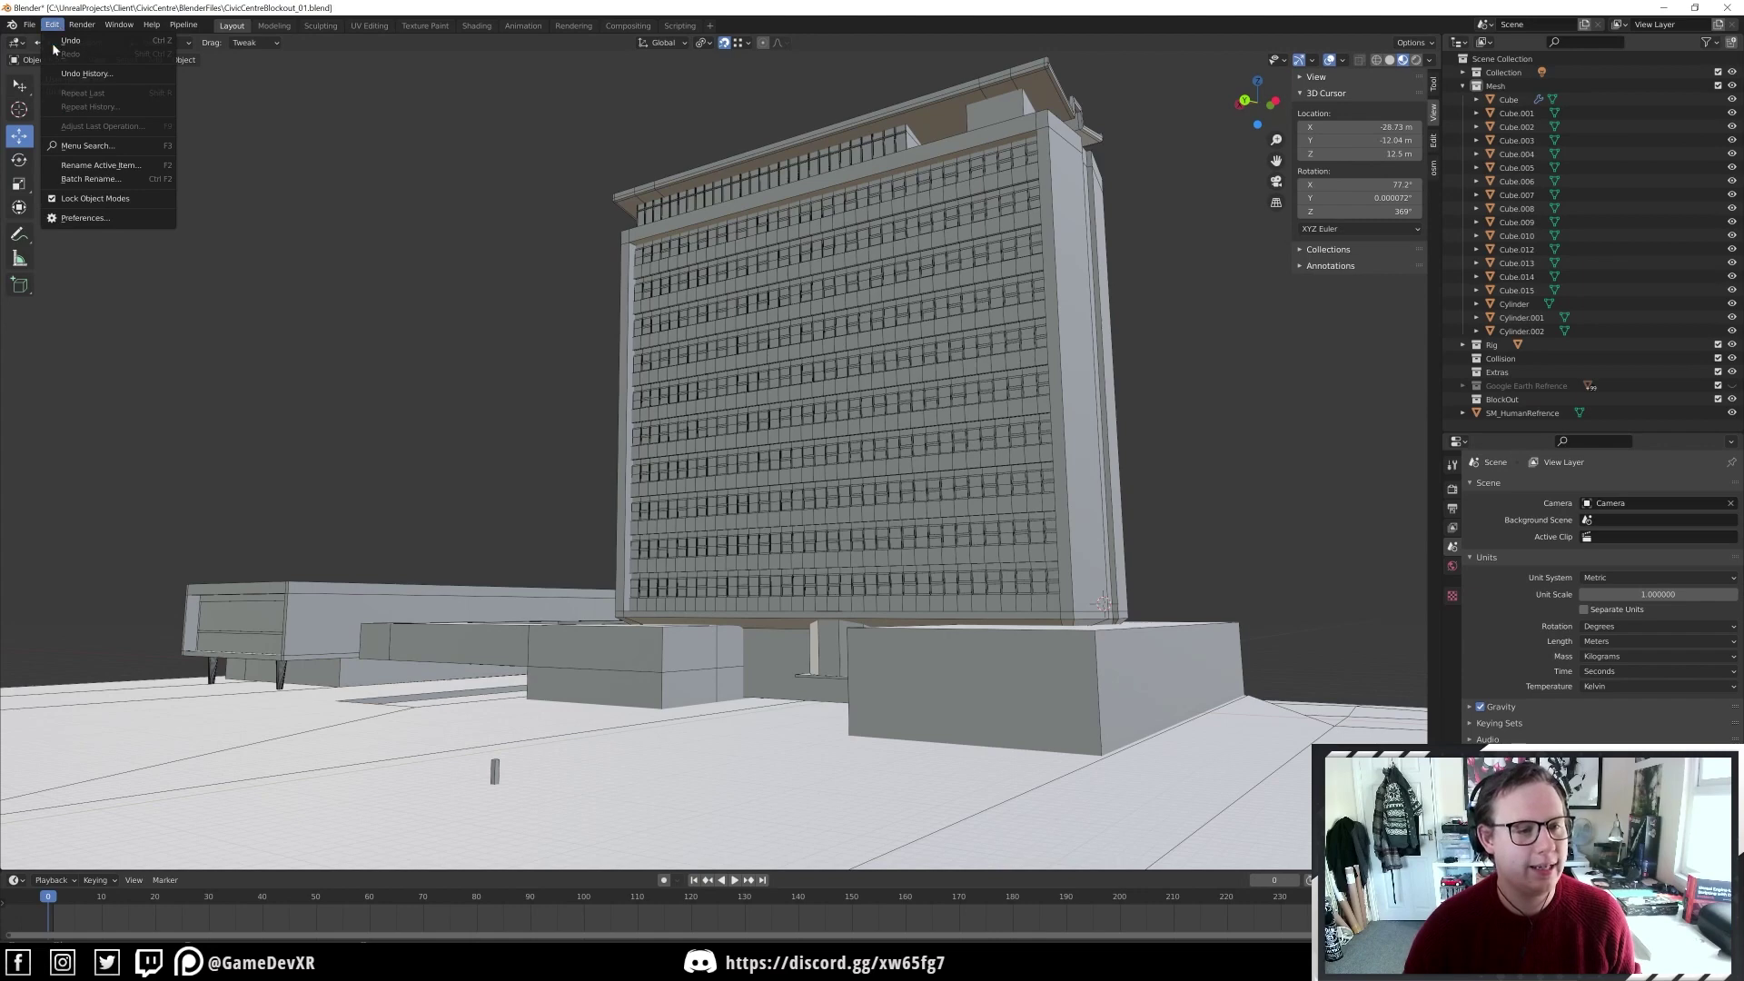
{"action": "left_click", "coordinate": [94, 219]}
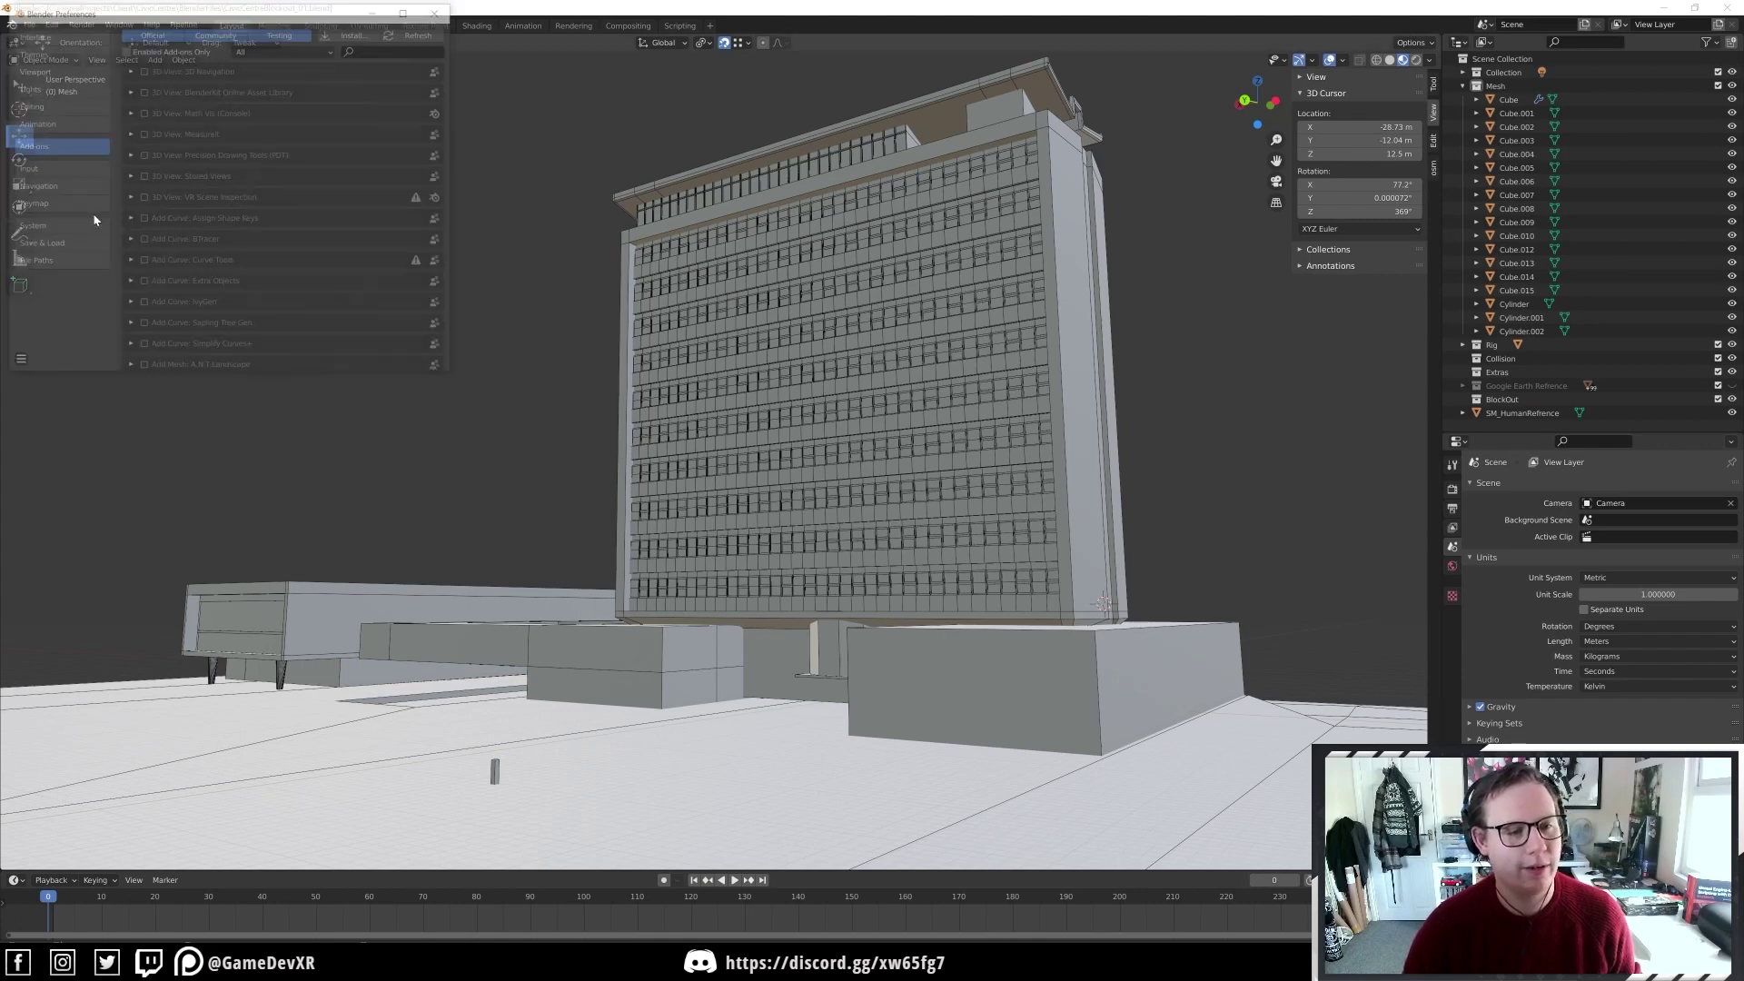
{"action": "left_click", "coordinate": [203, 198]}
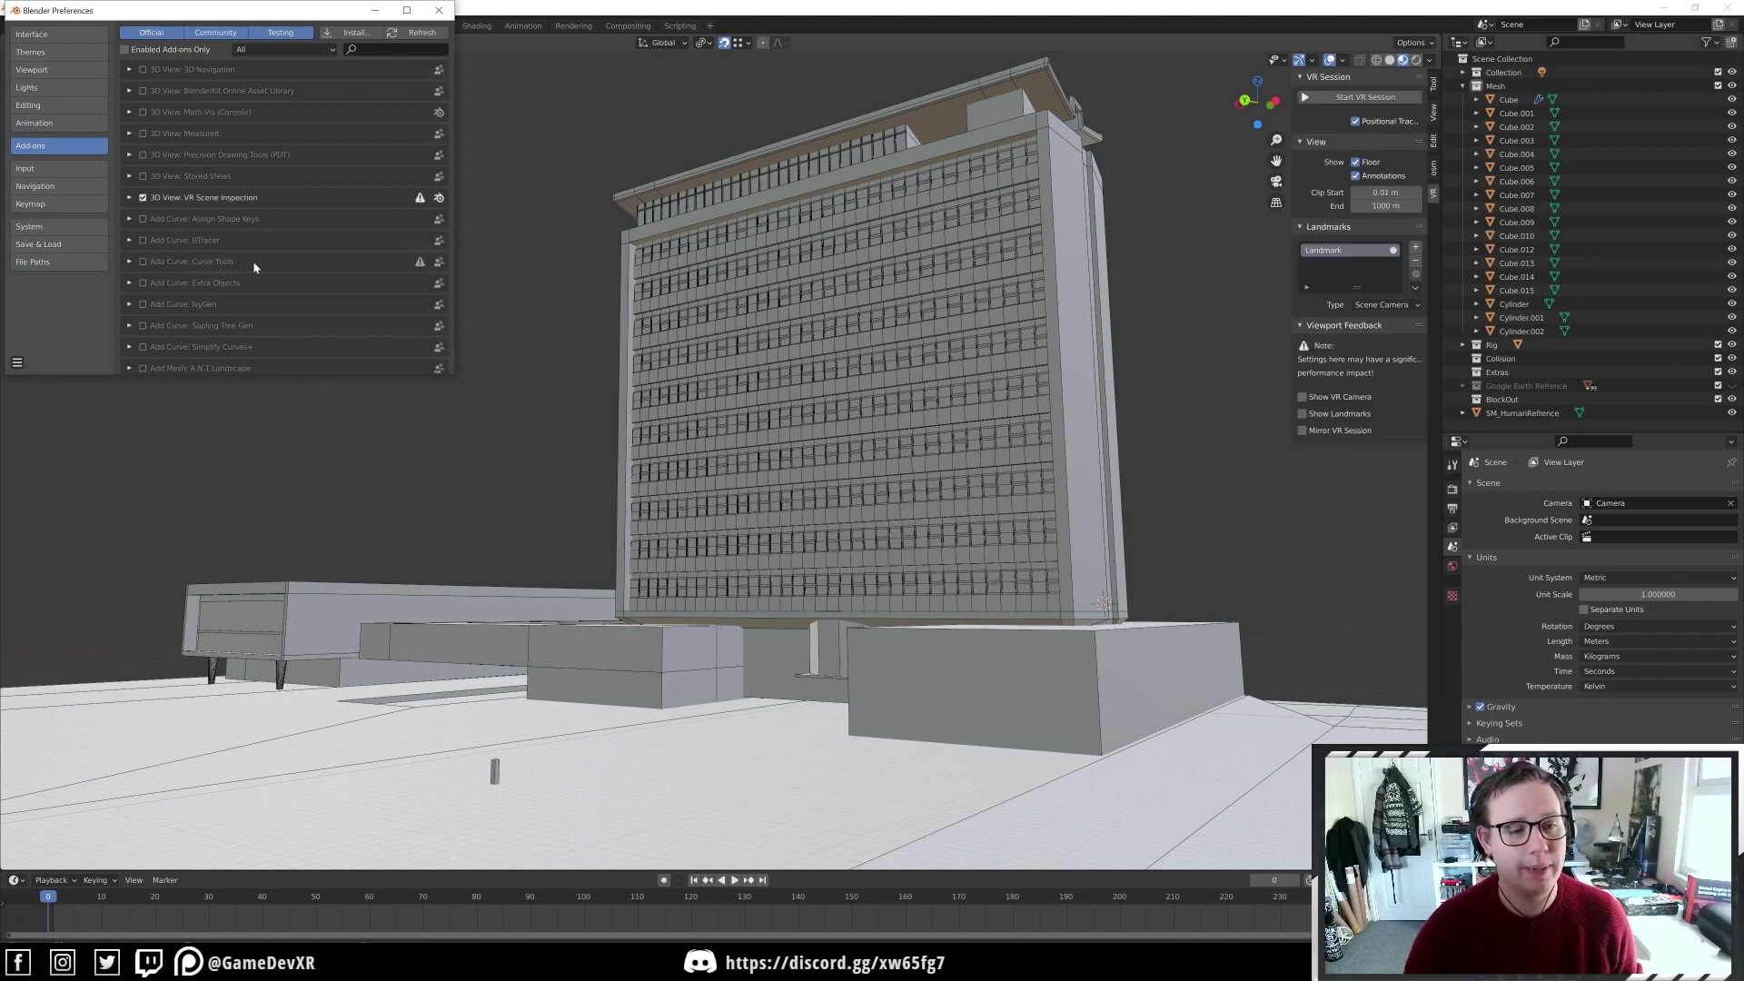
{"action": "left_click", "coordinate": [446, 12]}
{"action": "scroll", "coordinate": [938, 313], "scroll_direction": "down", "scroll_amount": 3}
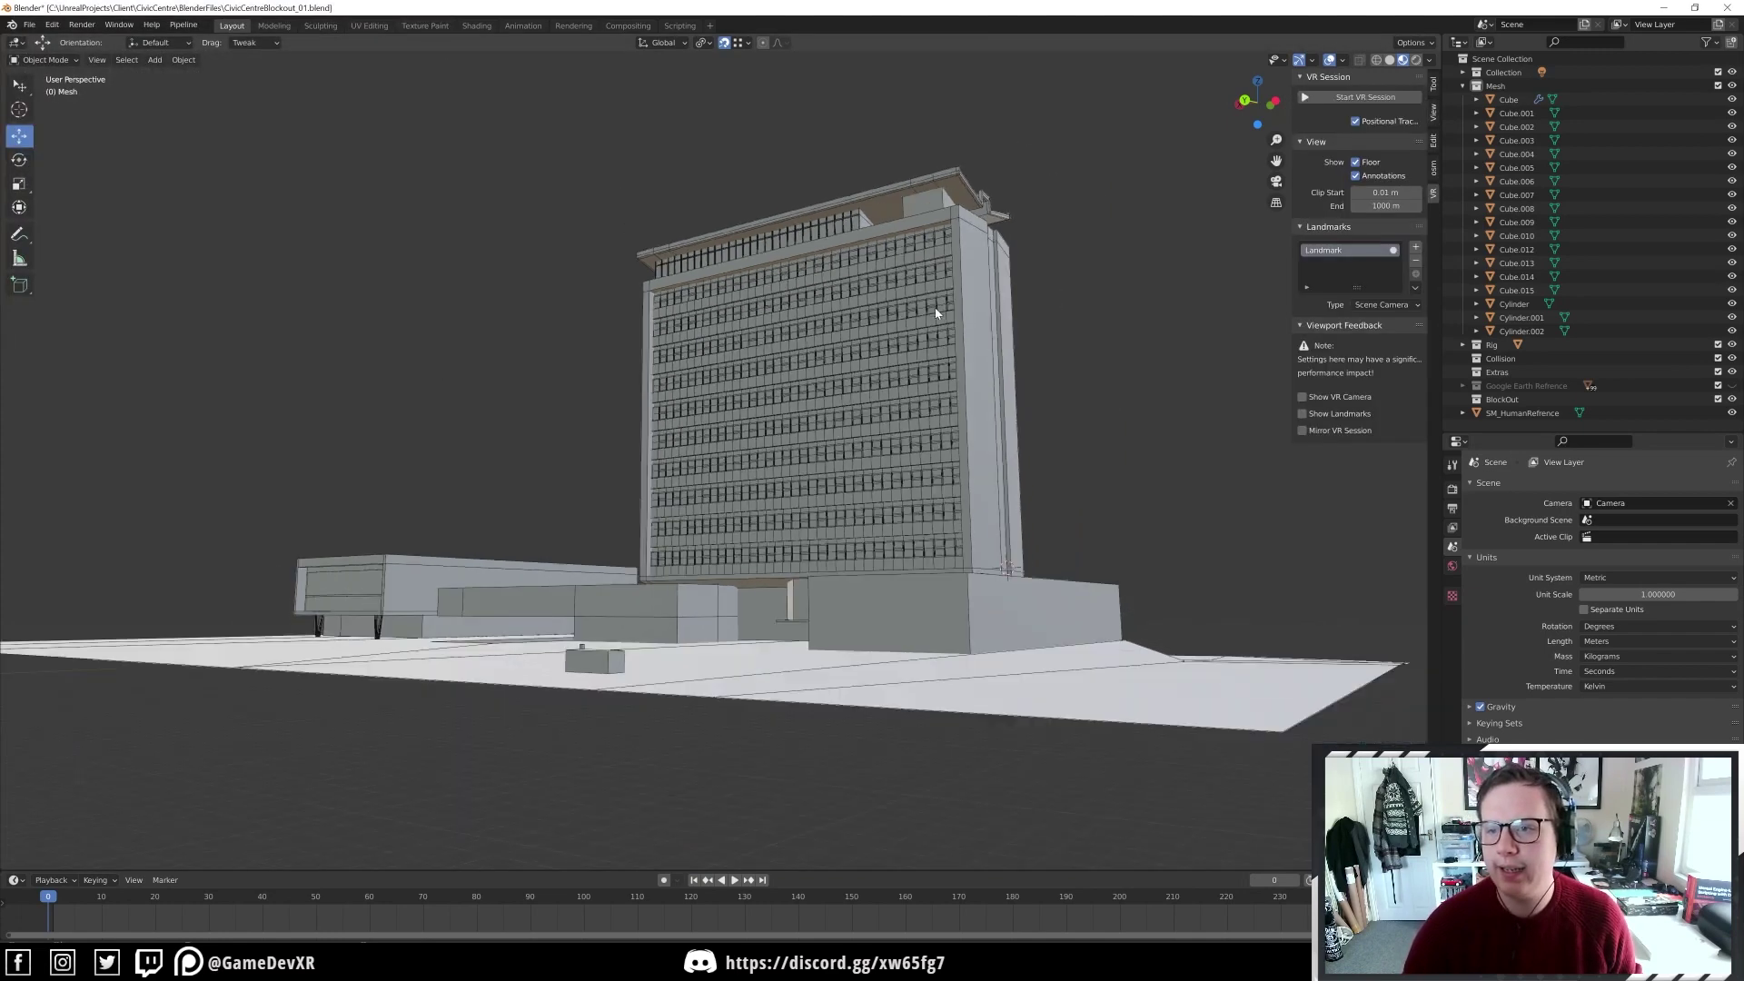
{"action": "middle_click_drag", "start_coordinate": [938, 313], "coordinate": [1136, 390]}
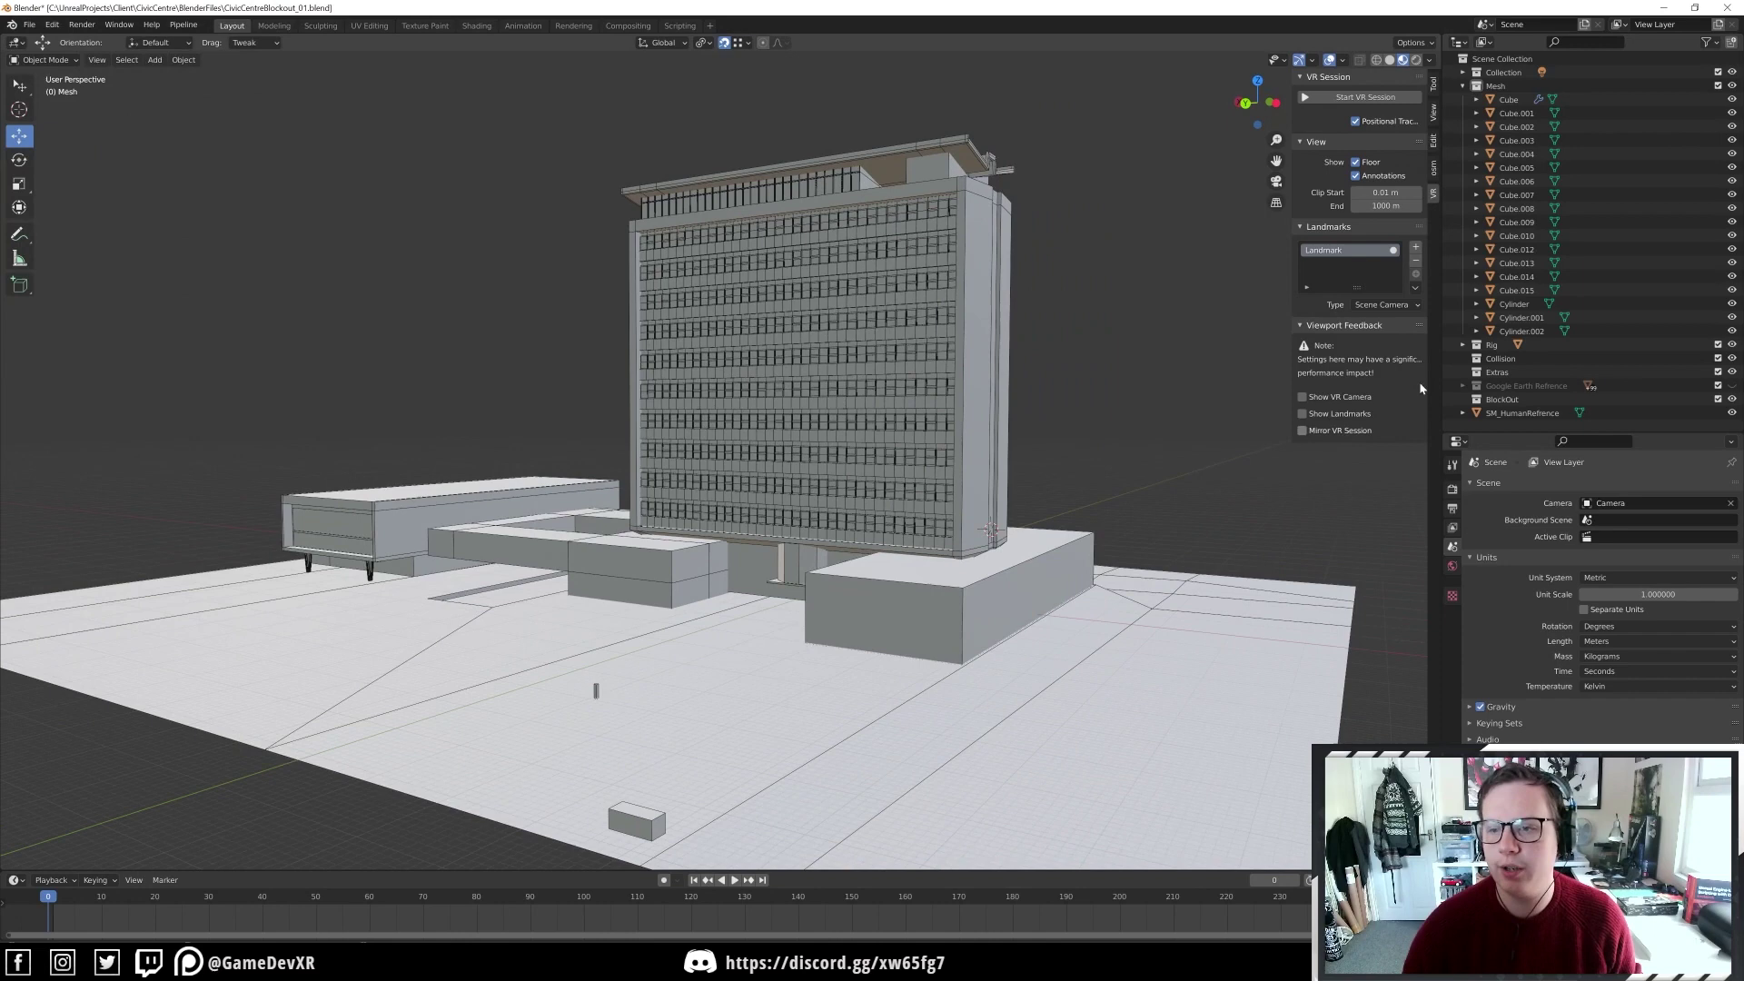
Turn on Show VR Camera and Mirror VR Session in the sidebar's VR viewport feedback
{"action": "key", "text": "n"}
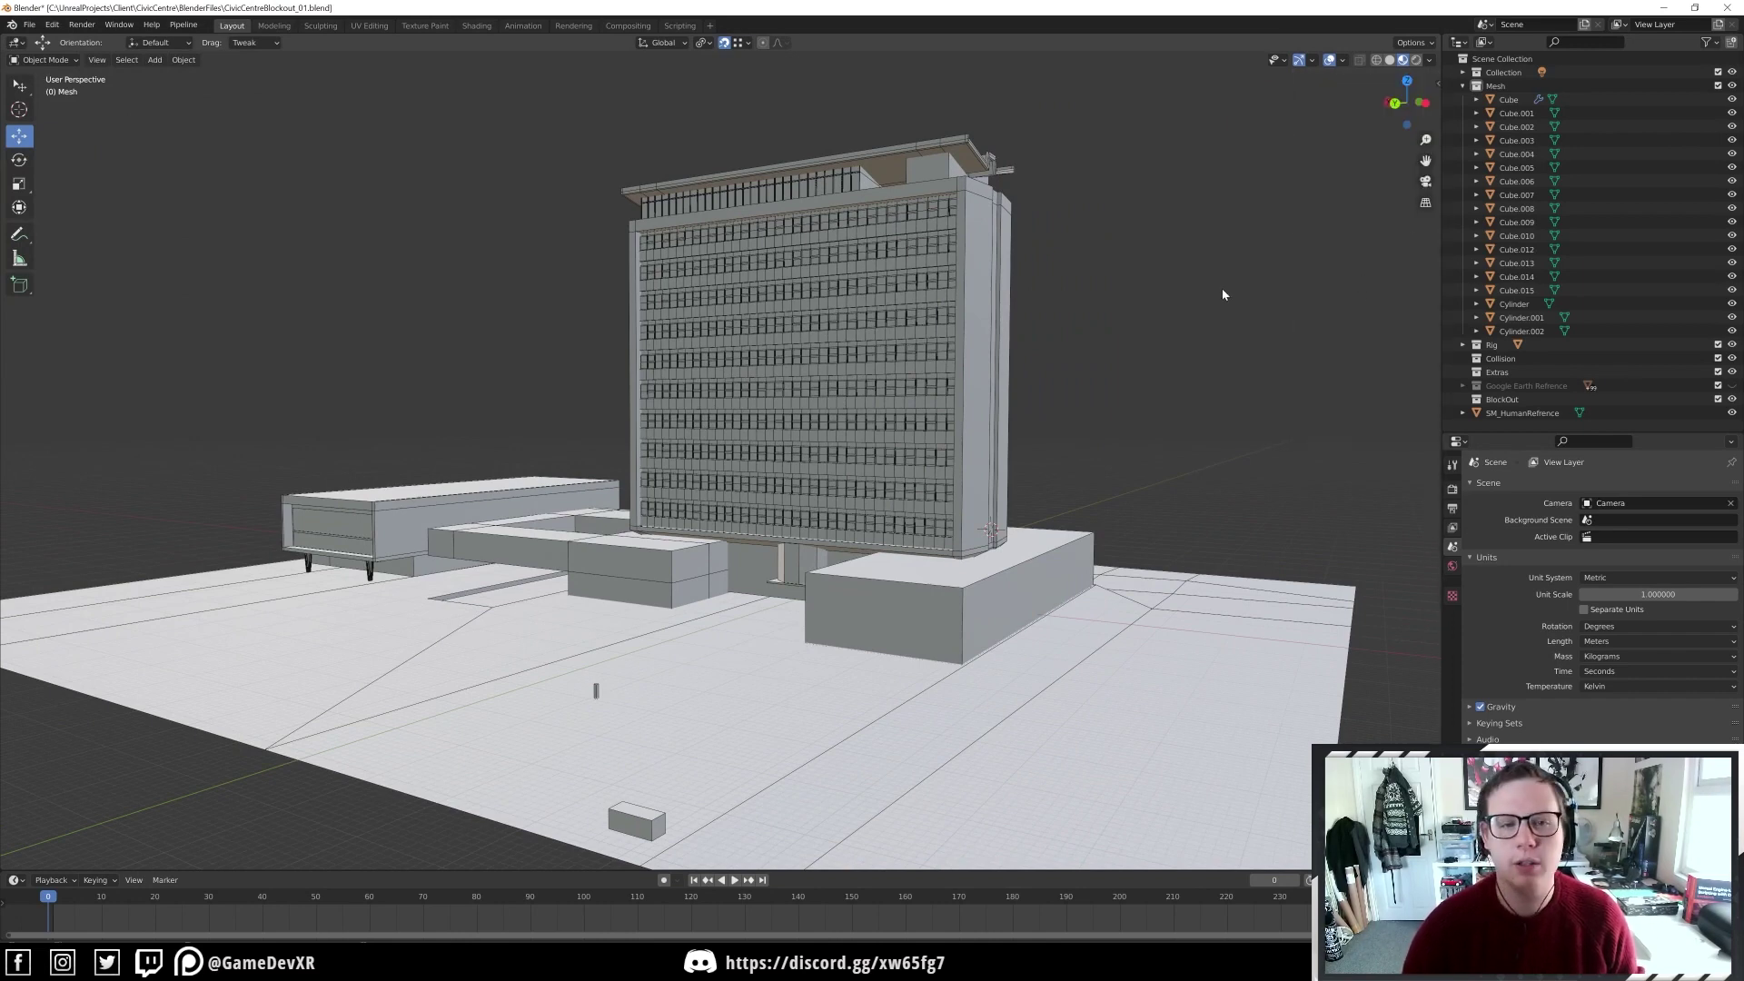
{"action": "key", "text": "n"}
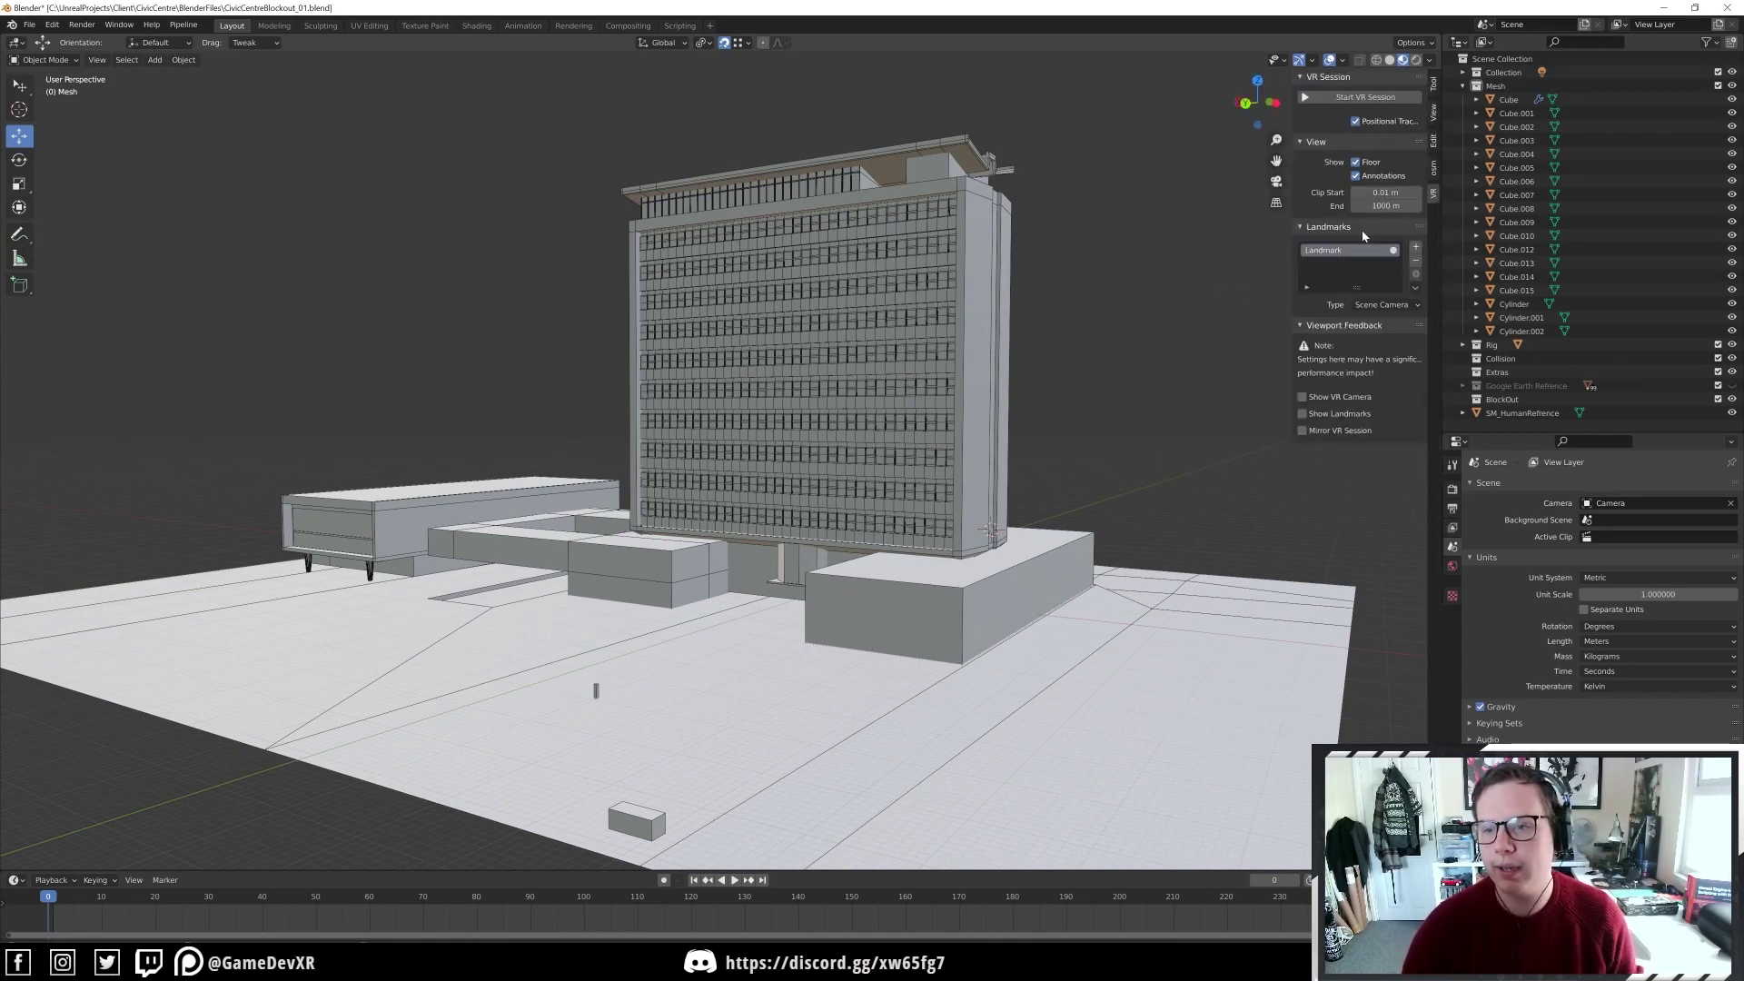
{"action": "left_click", "coordinate": [1304, 398]}
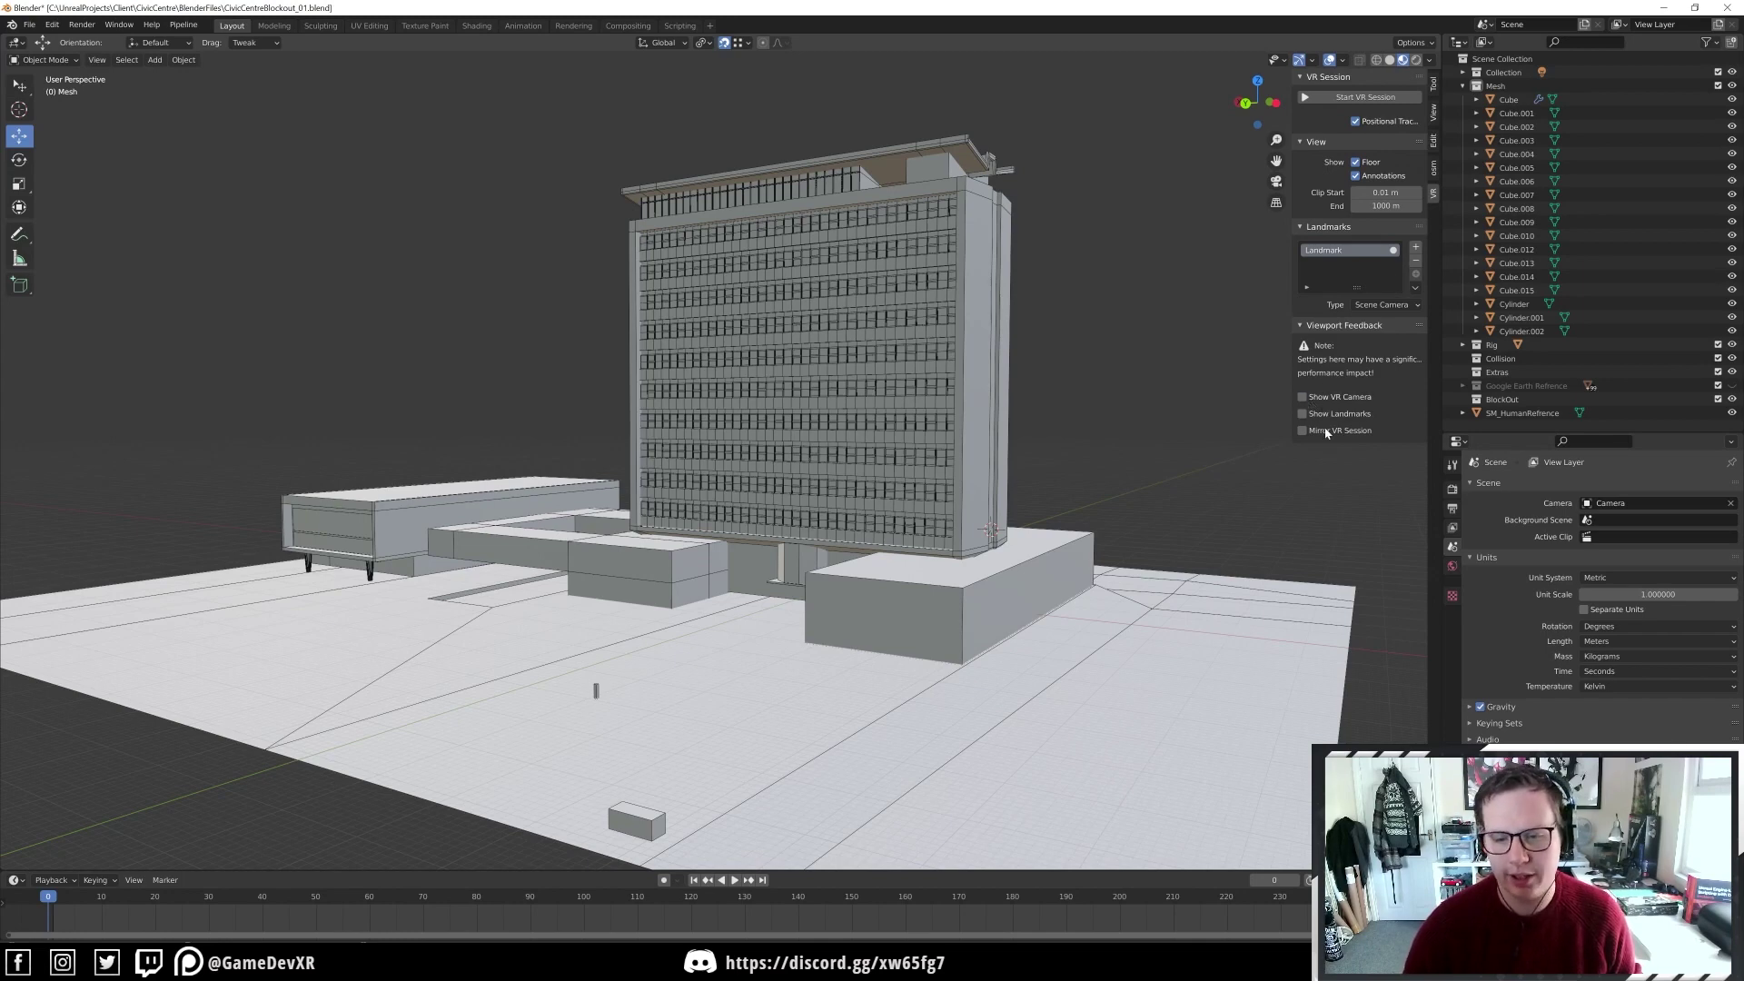
{"action": "left_click", "coordinate": [1303, 398]}
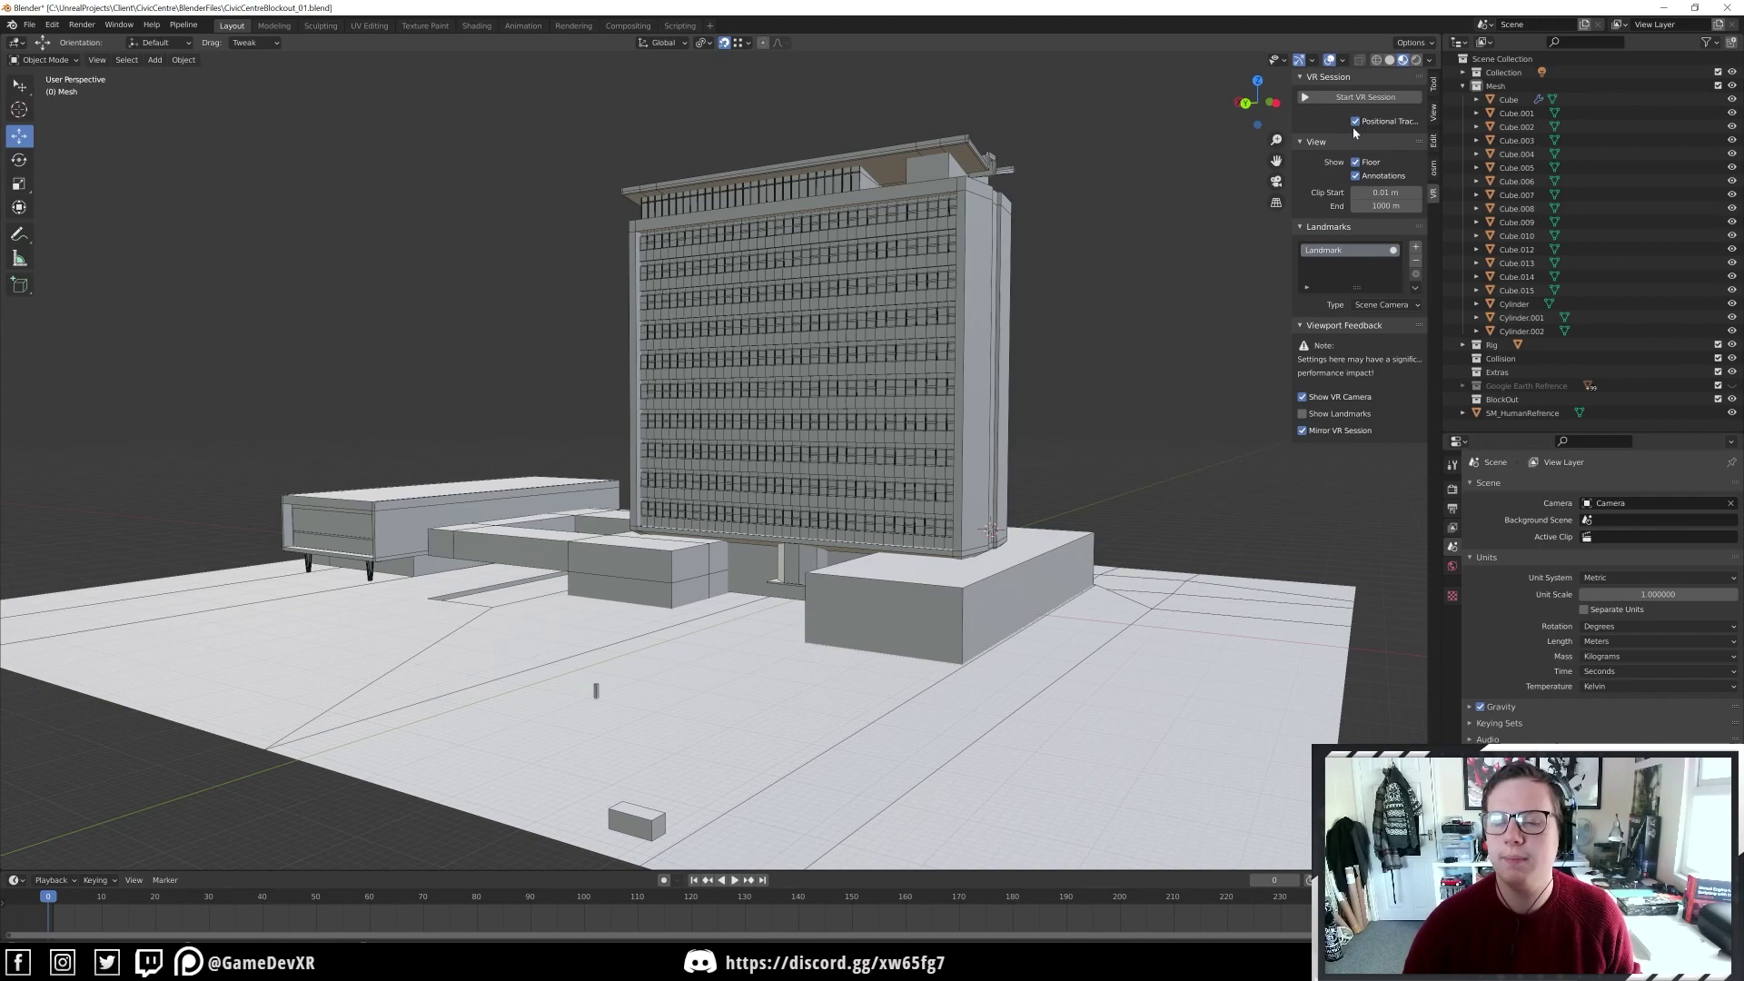
{"action": "middle_click_drag", "start_coordinate": [972, 365], "coordinate": [754, 461]}
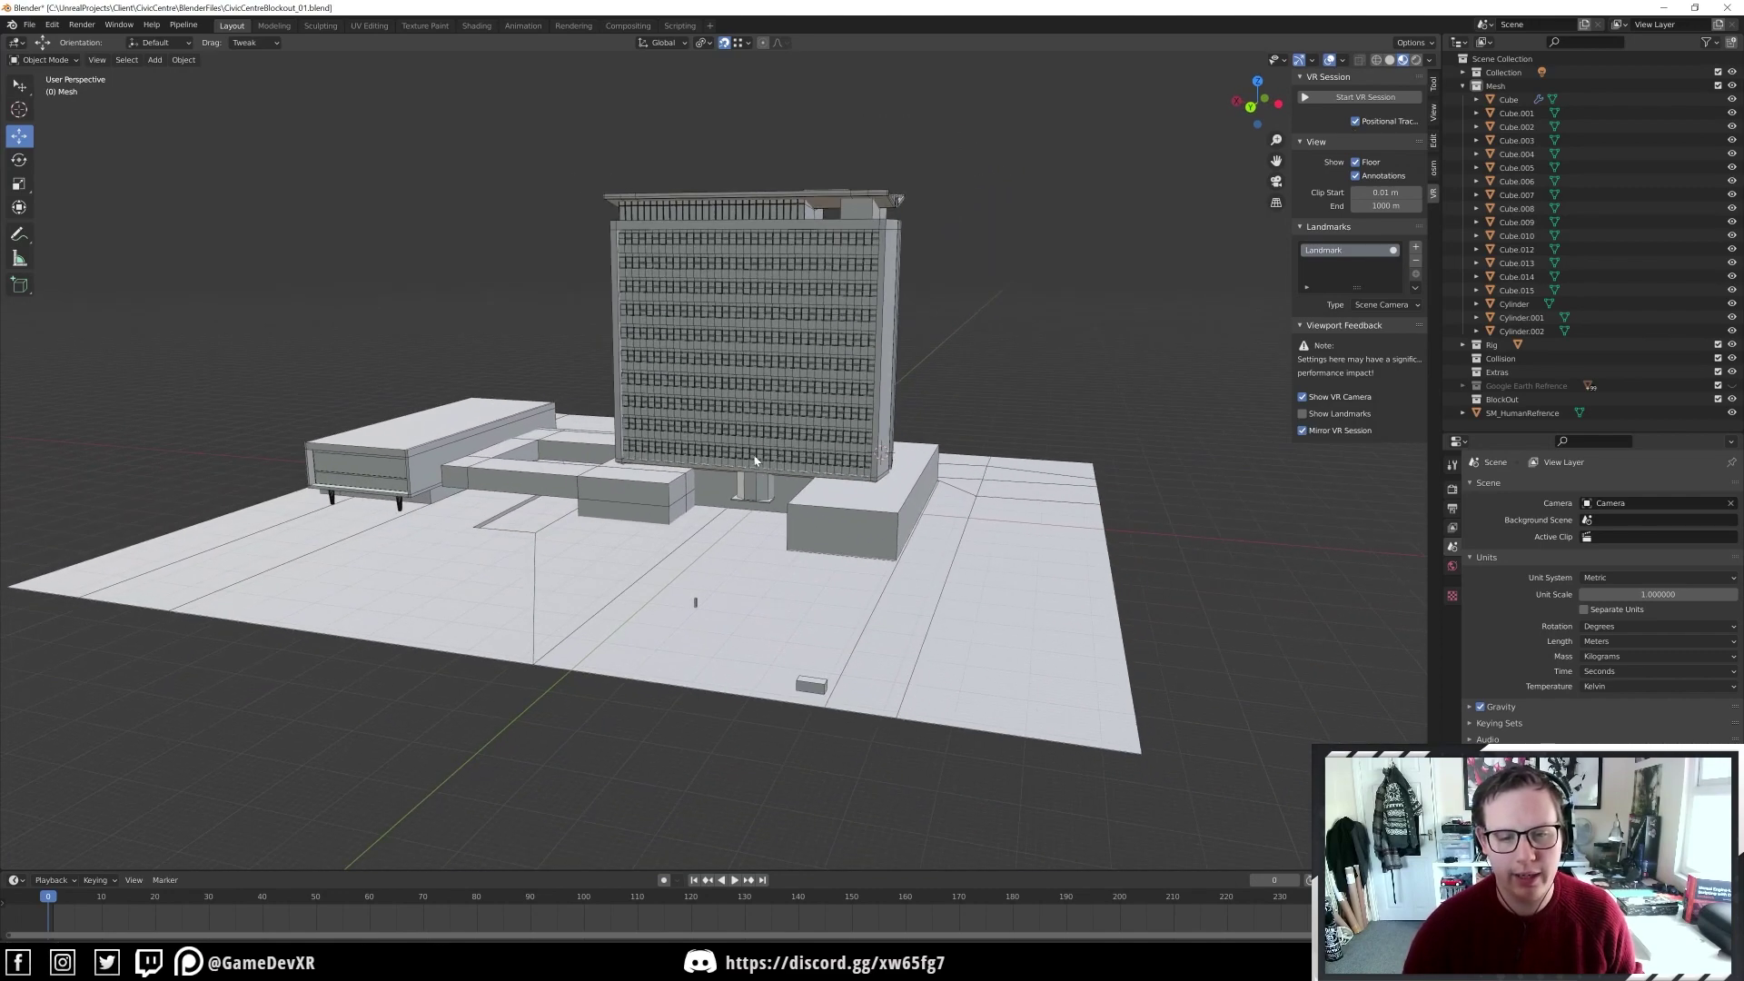
Add a camera and place it near ground level, about 22 m closer in front of the building
{"action": "key", "text": "F3"}
{"action": "key", "text": "Return"}
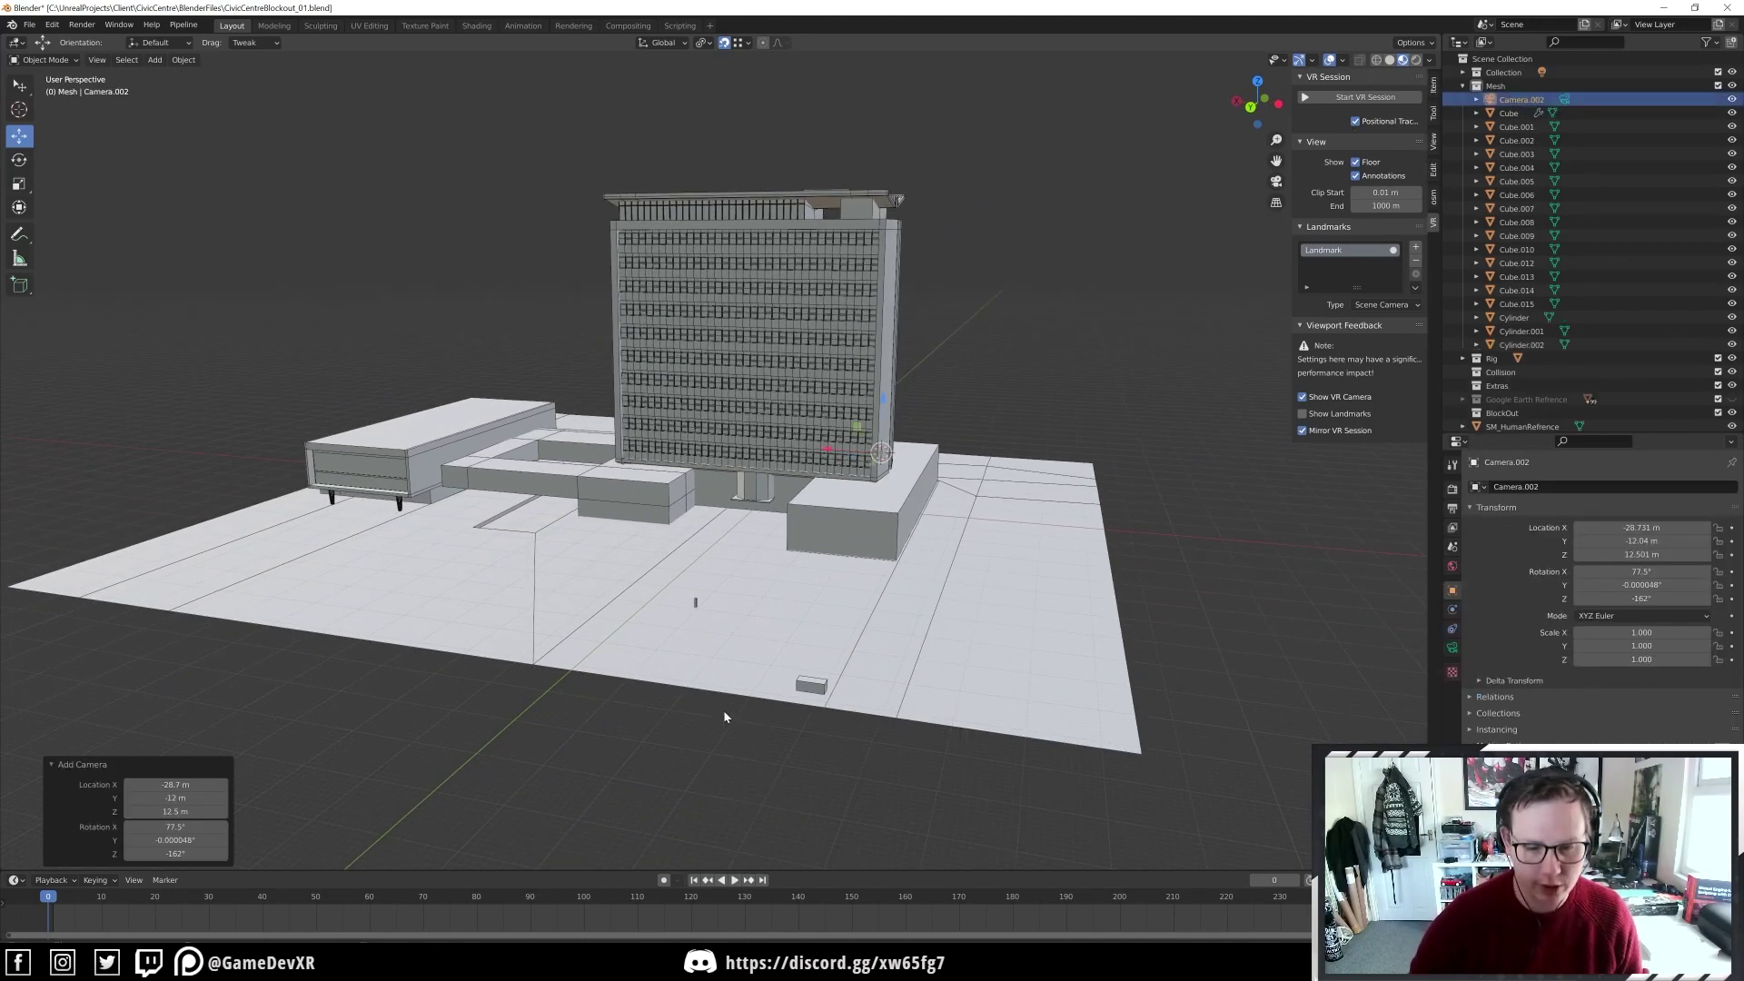
{"action": "middle_click_drag", "start_coordinate": [723, 710], "coordinate": [914, 496]}
{"action": "left_click_drag", "start_coordinate": [928, 468], "coordinate": [872, 508]}
{"action": "middle_click_drag", "start_coordinate": [872, 509], "coordinate": [805, 522]}
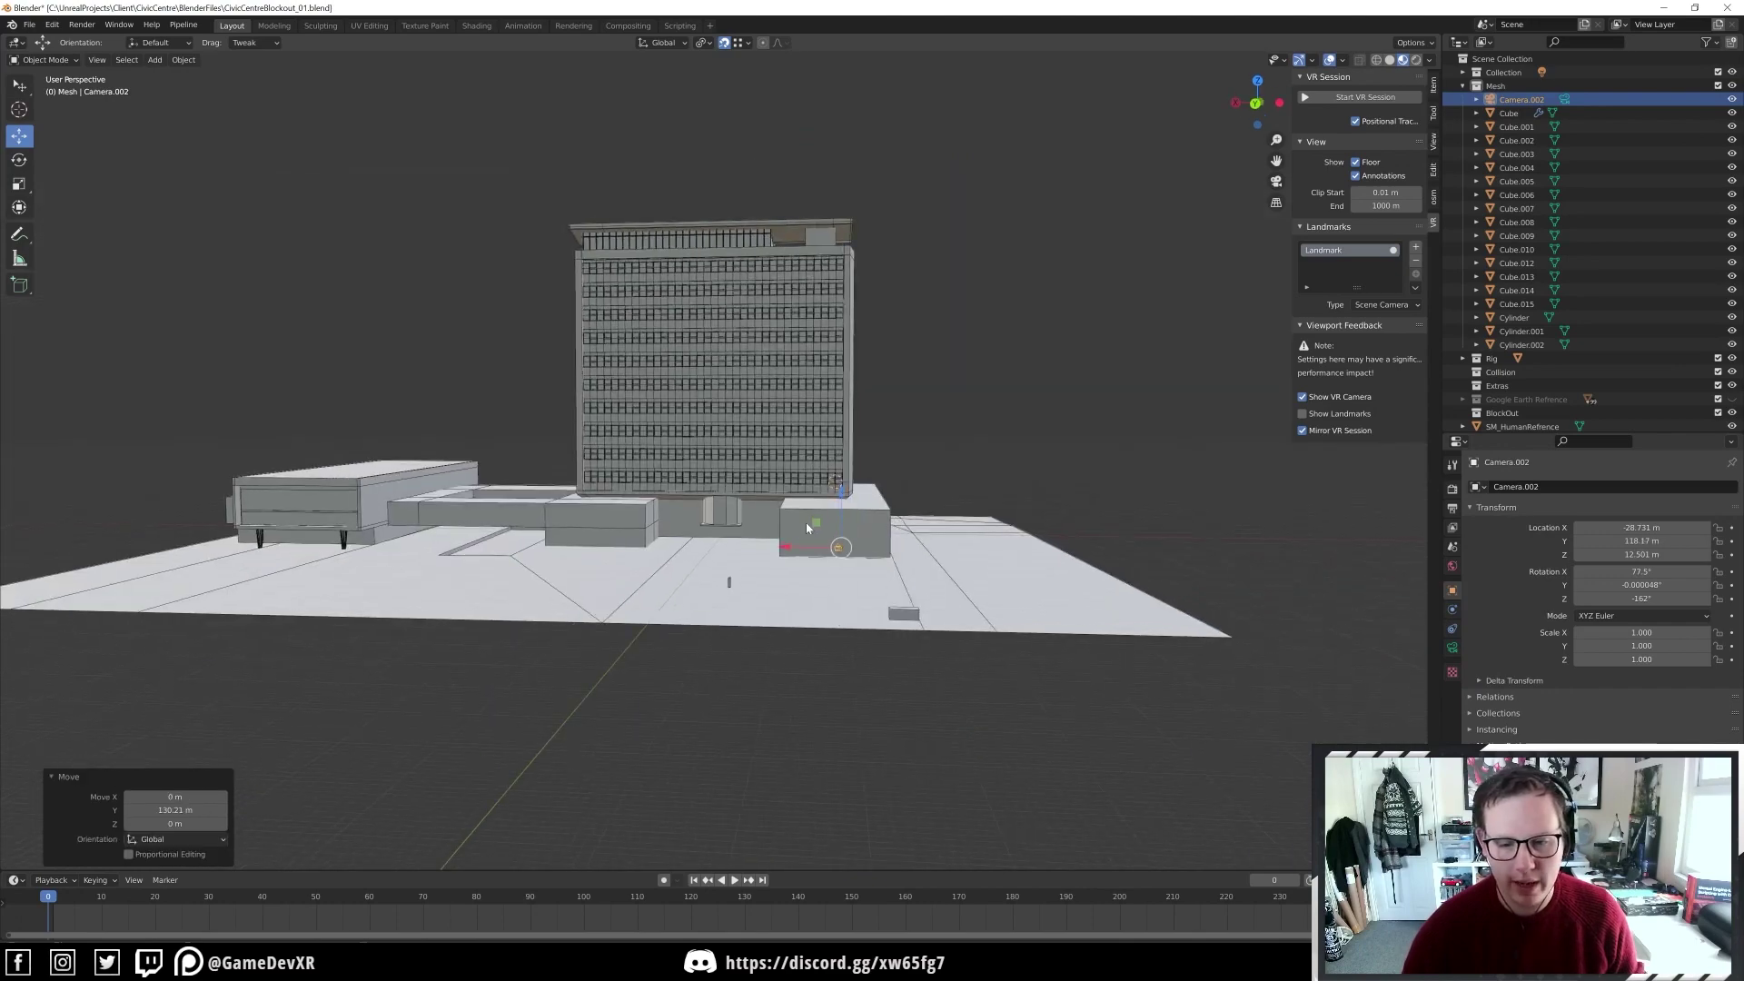
{"action": "left_click_drag", "start_coordinate": [843, 496], "coordinate": [841, 582]}
{"action": "middle_click_drag", "start_coordinate": [842, 581], "coordinate": [868, 737]}
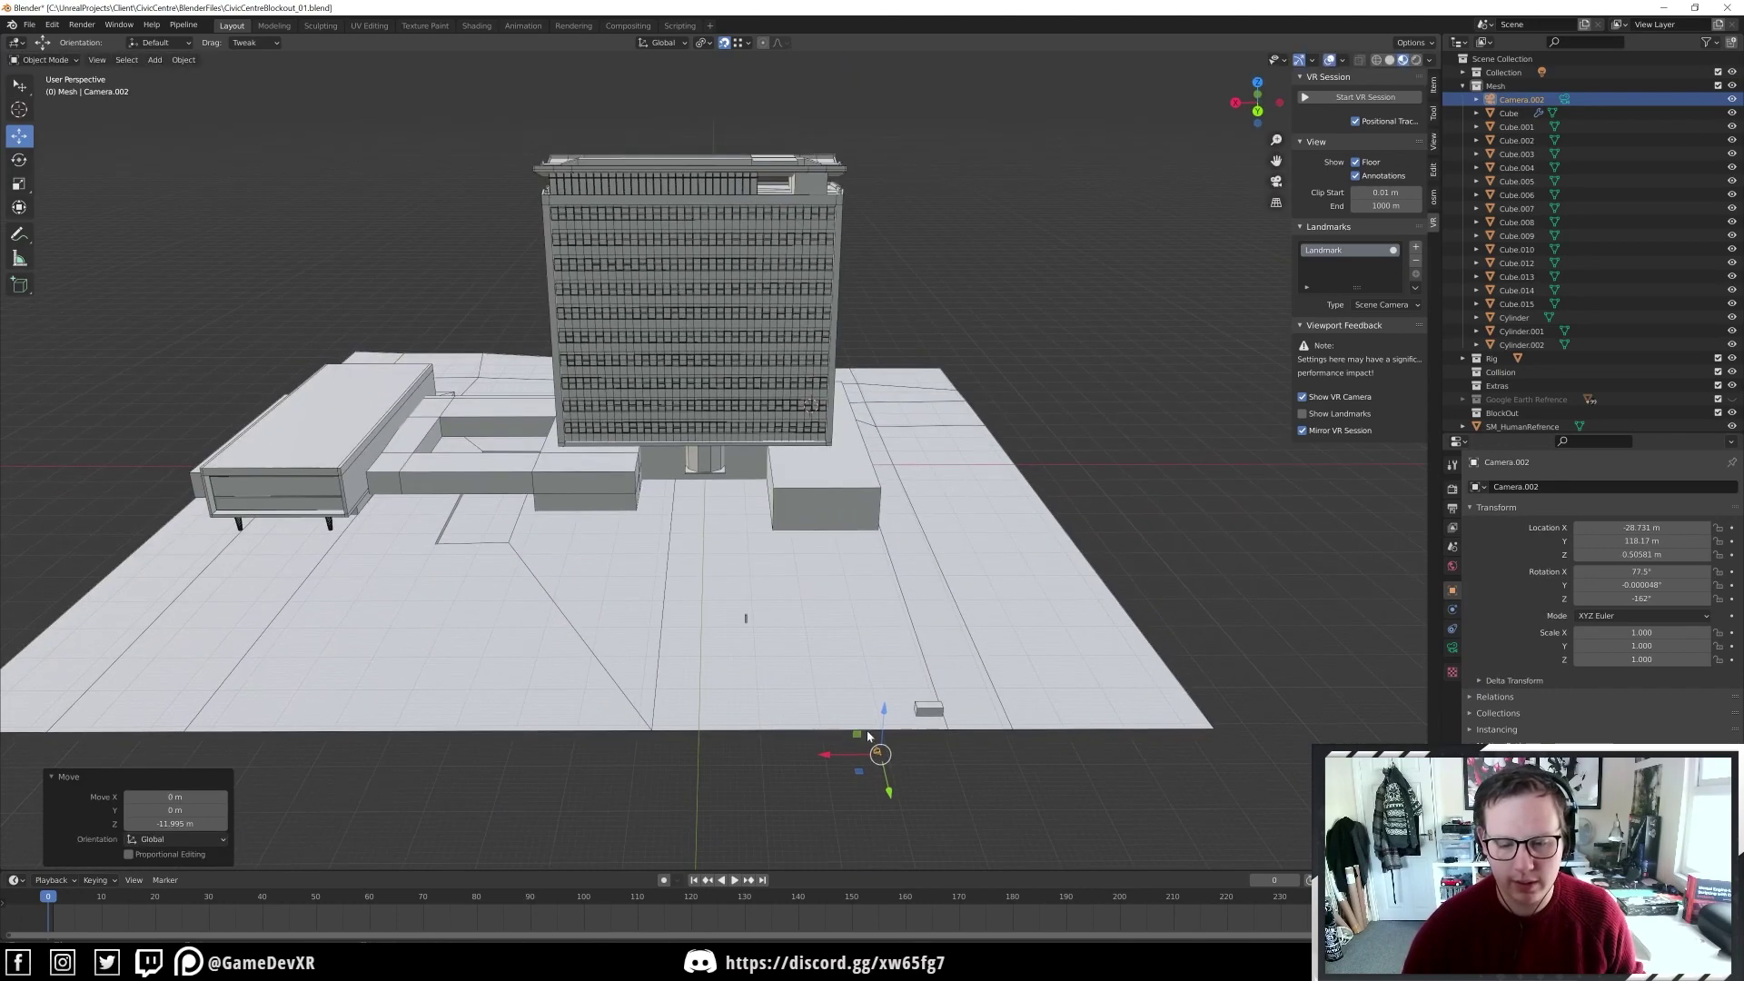
{"action": "left_click_drag", "start_coordinate": [890, 795], "coordinate": [845, 672]}
{"action": "middle_click_drag", "start_coordinate": [845, 672], "coordinate": [729, 621]}
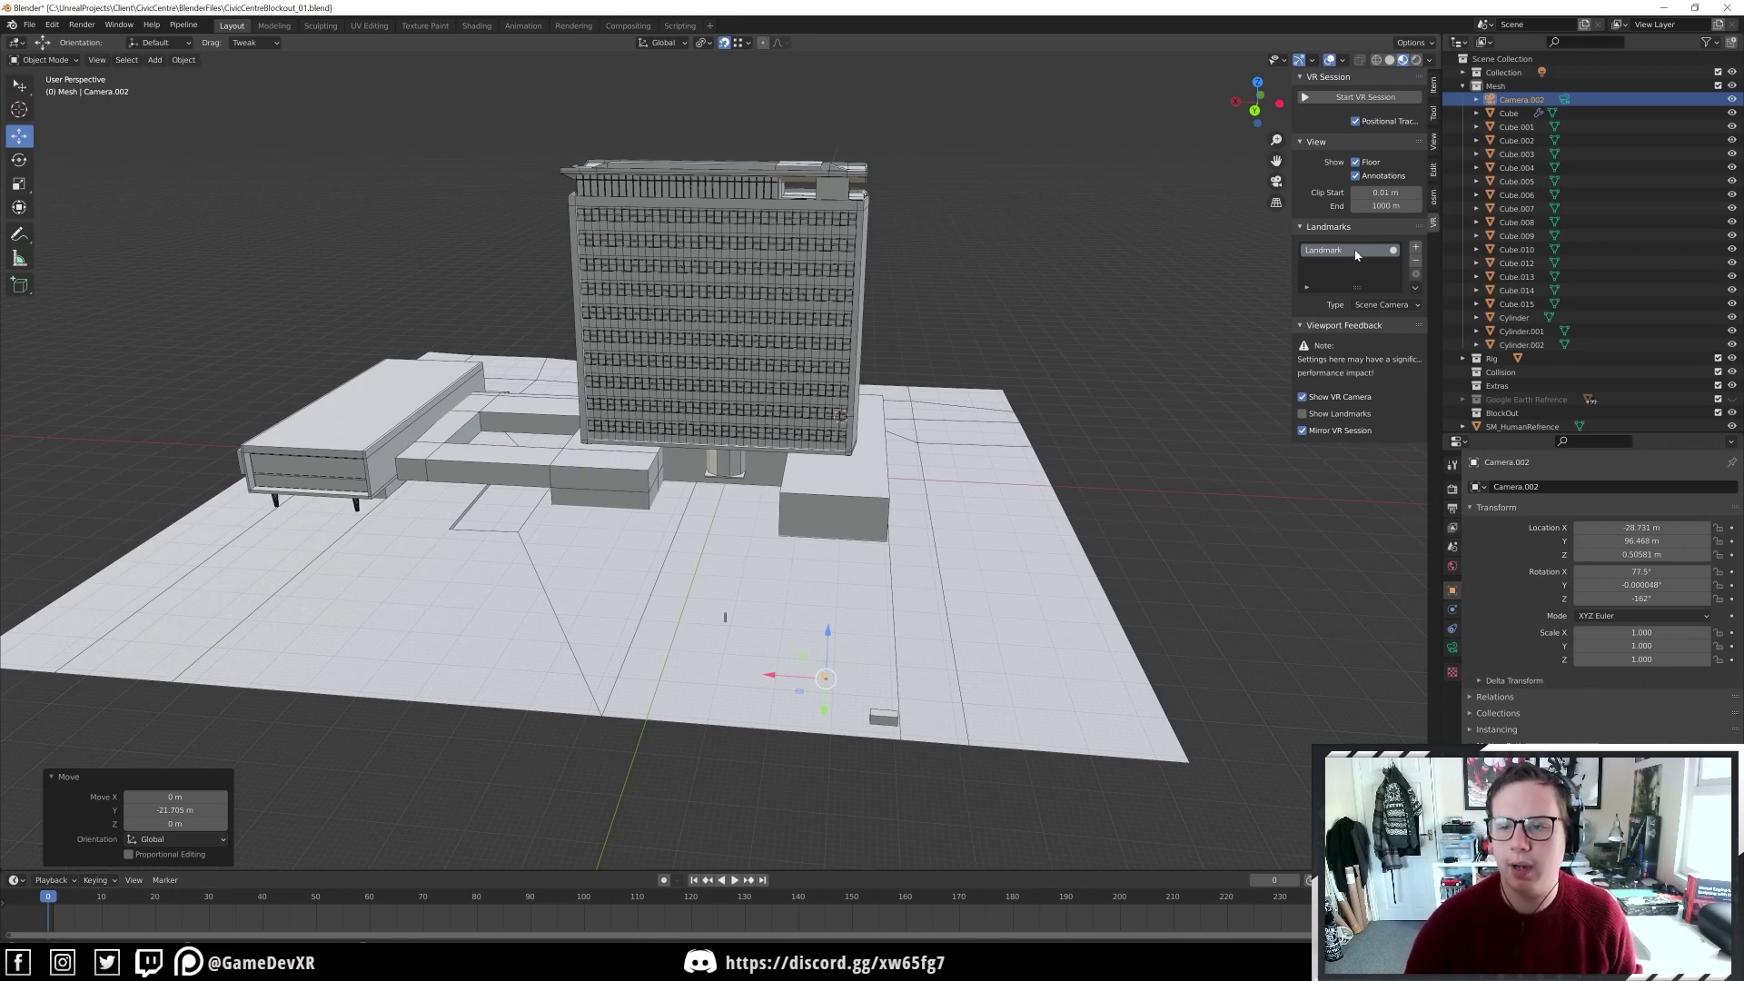
Set the landmark type to Custom Camera and assign Camera.002 with the eyedropper
{"action": "left_click", "coordinate": [1388, 310]}
{"action": "left_click", "coordinate": [1341, 312]}
{"action": "left_click", "coordinate": [1377, 309]}
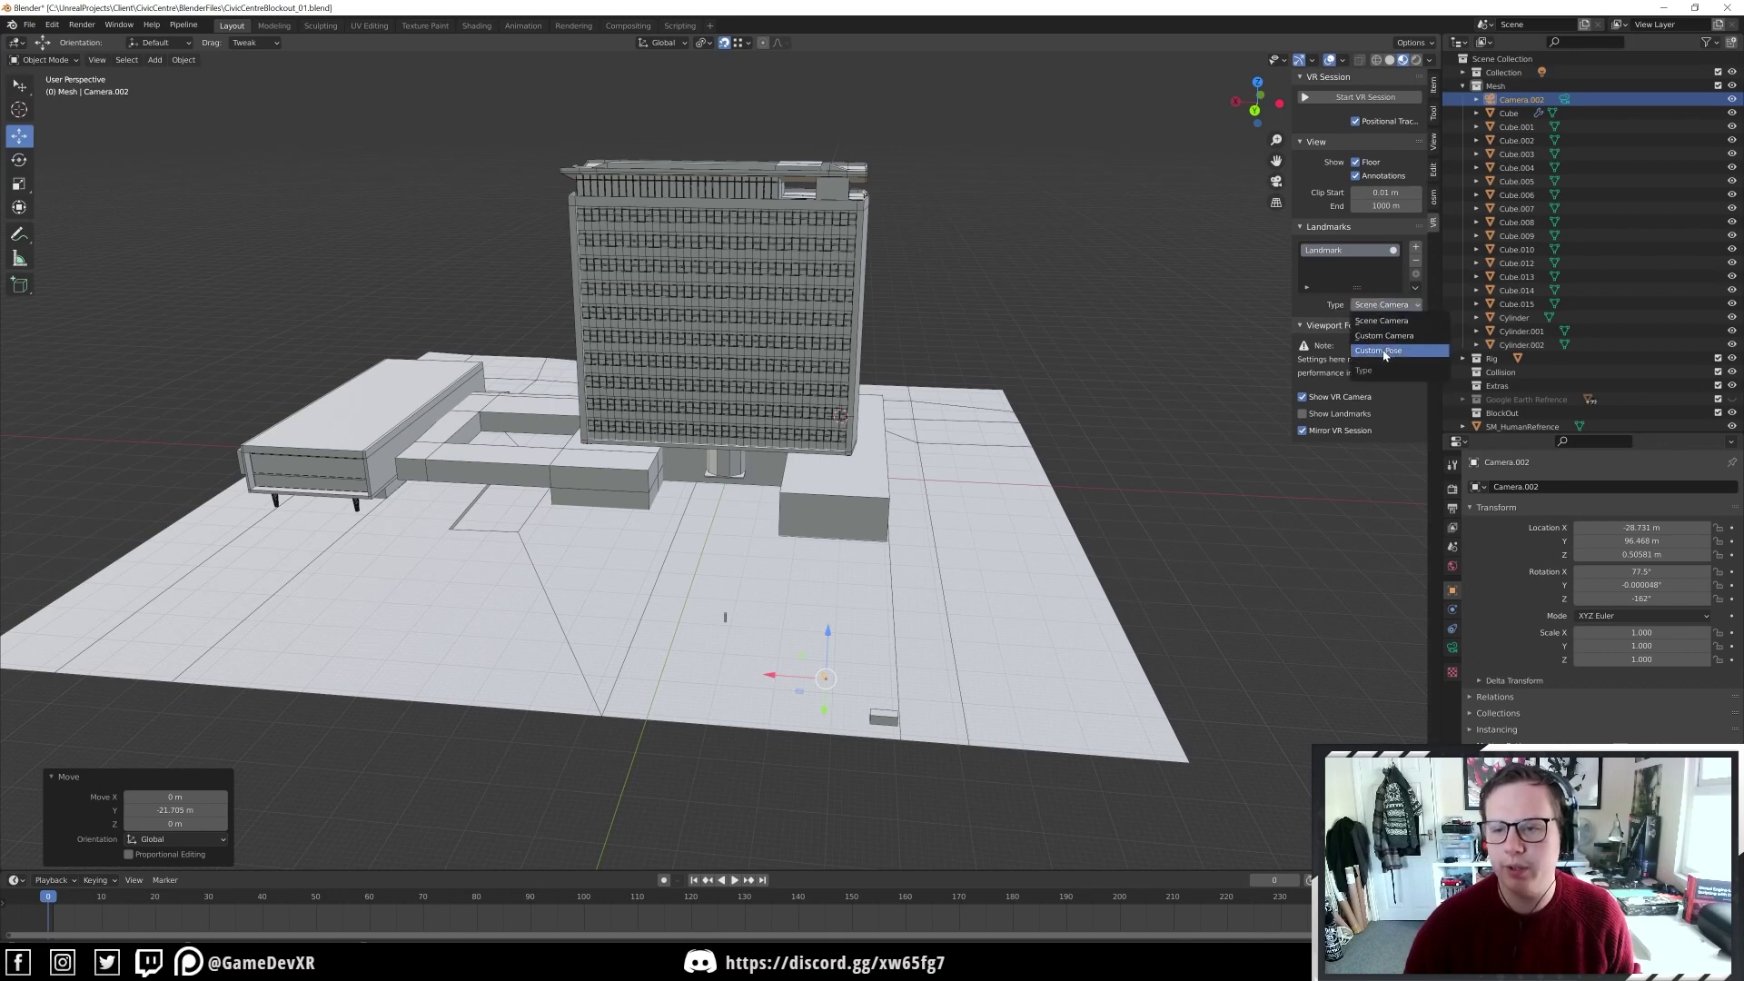
{"action": "left_click", "coordinate": [1407, 336]}
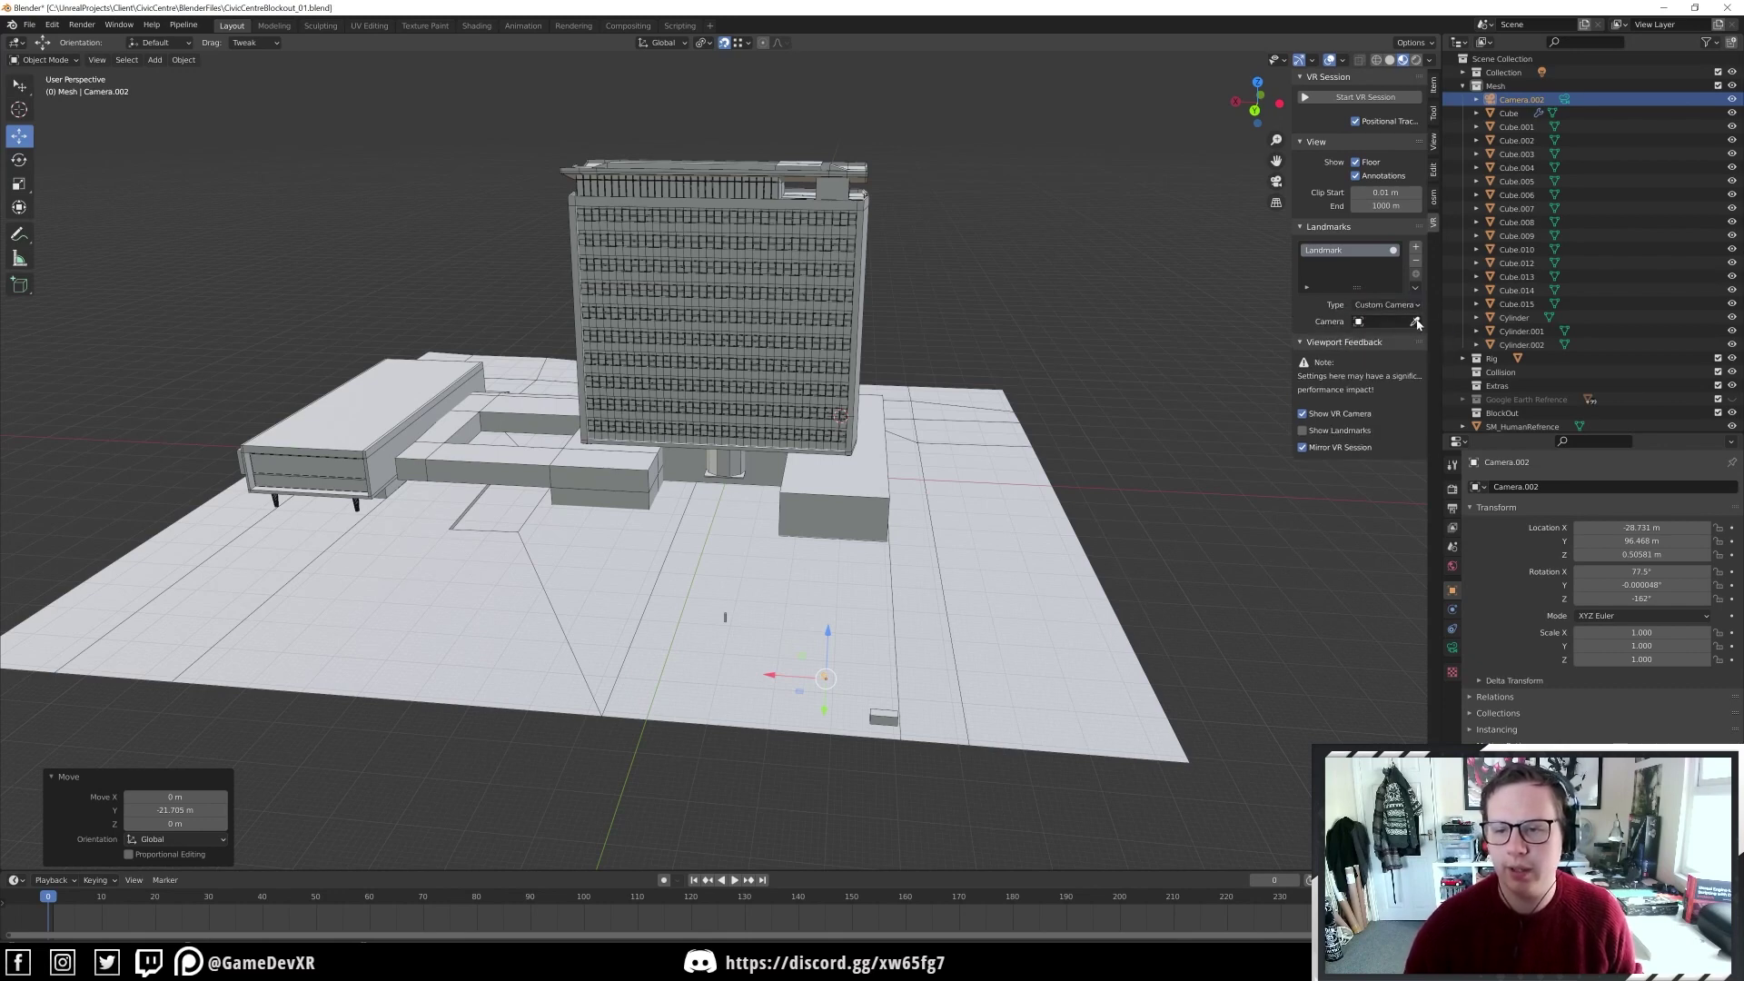
{"action": "left_click", "coordinate": [1415, 323]}
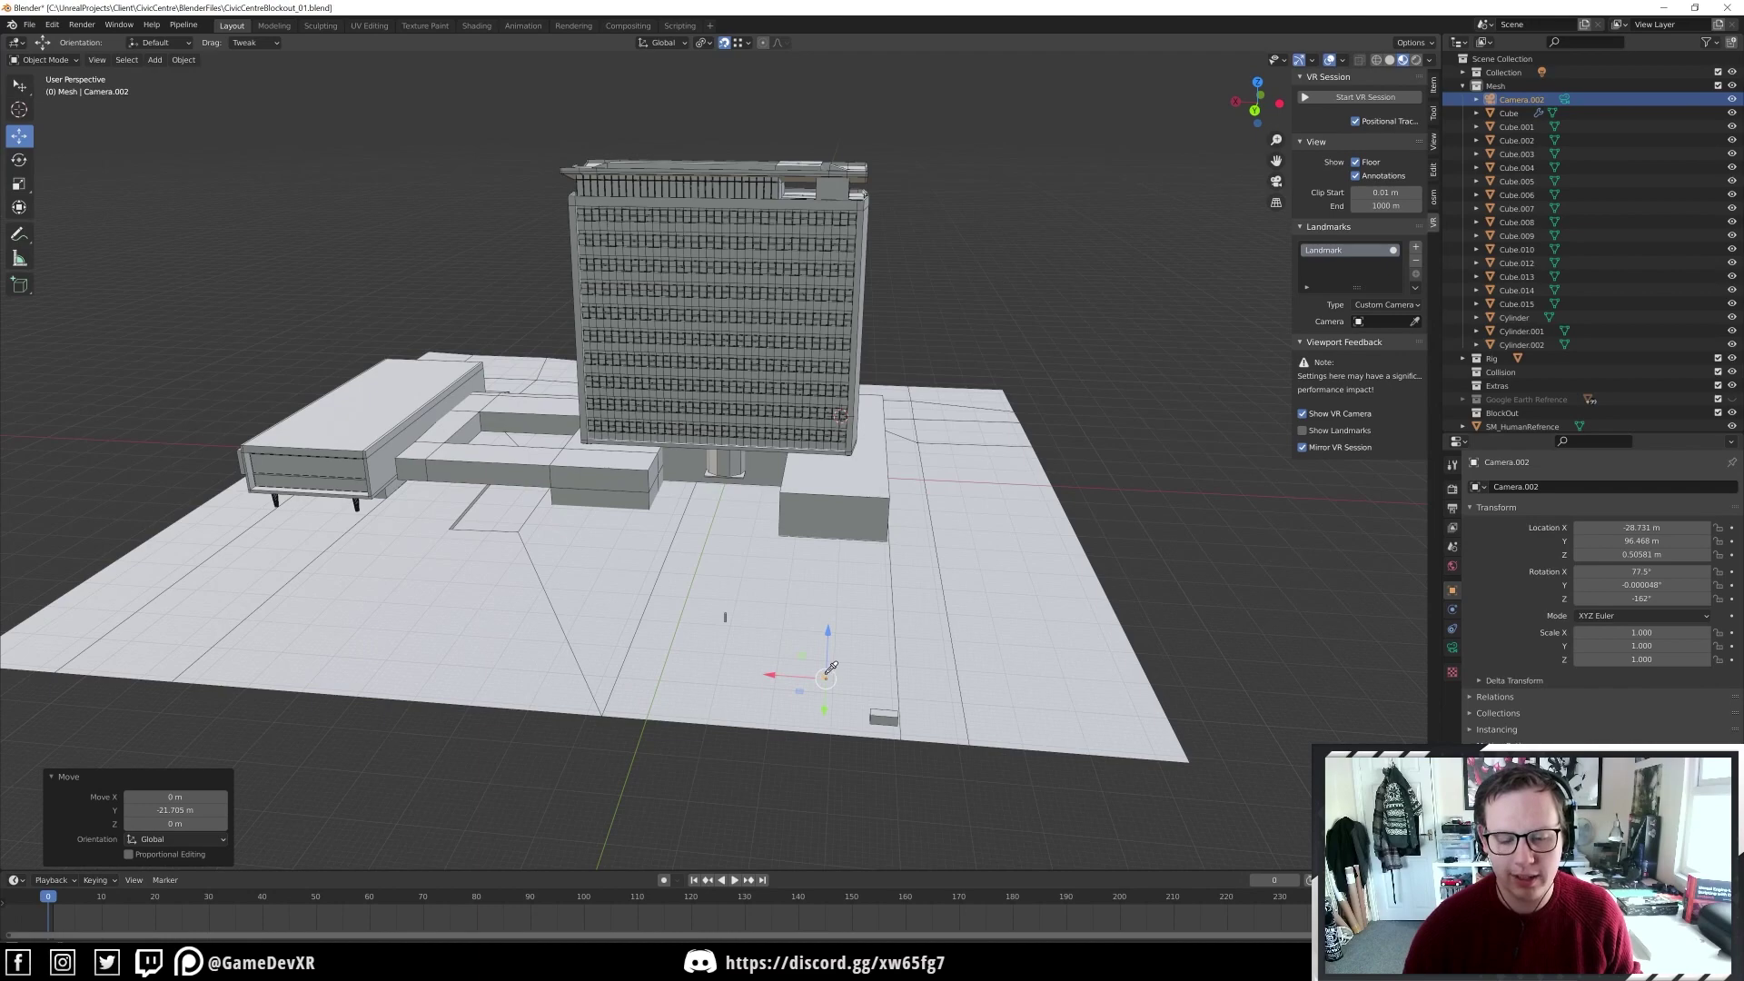
{"action": "left_click", "coordinate": [1341, 636]}
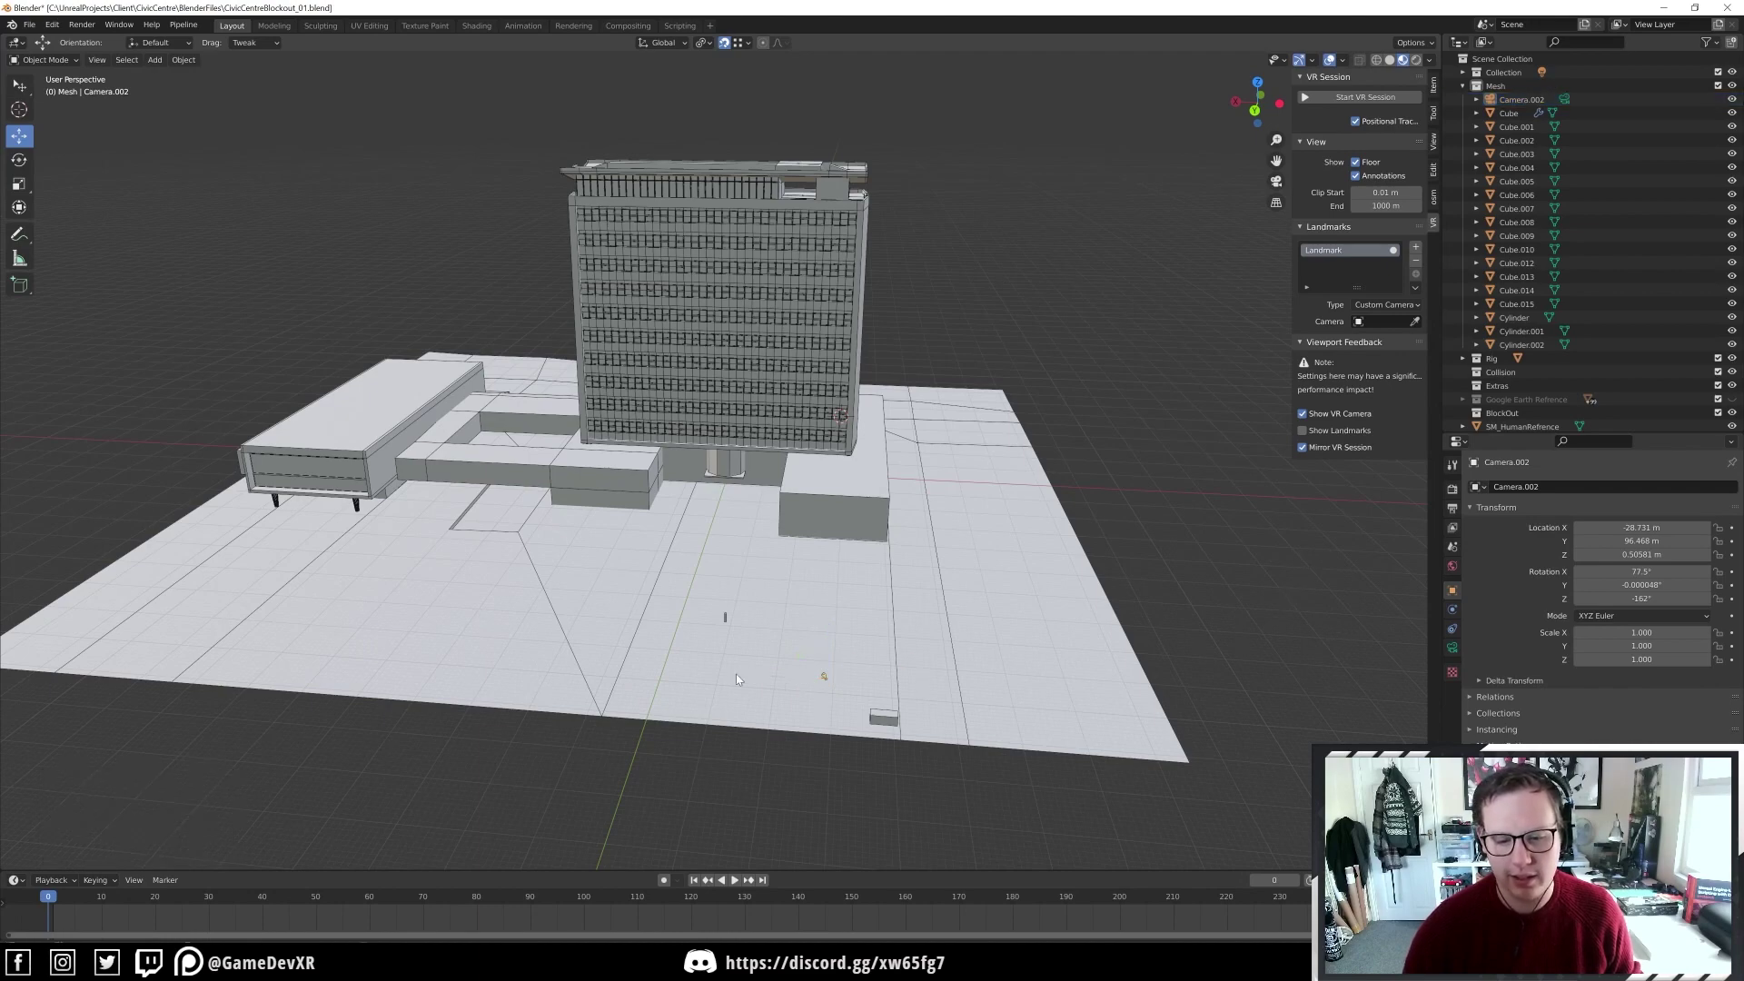
{"action": "scroll", "coordinate": [736, 674], "scroll_direction": "up", "scroll_amount": 4}
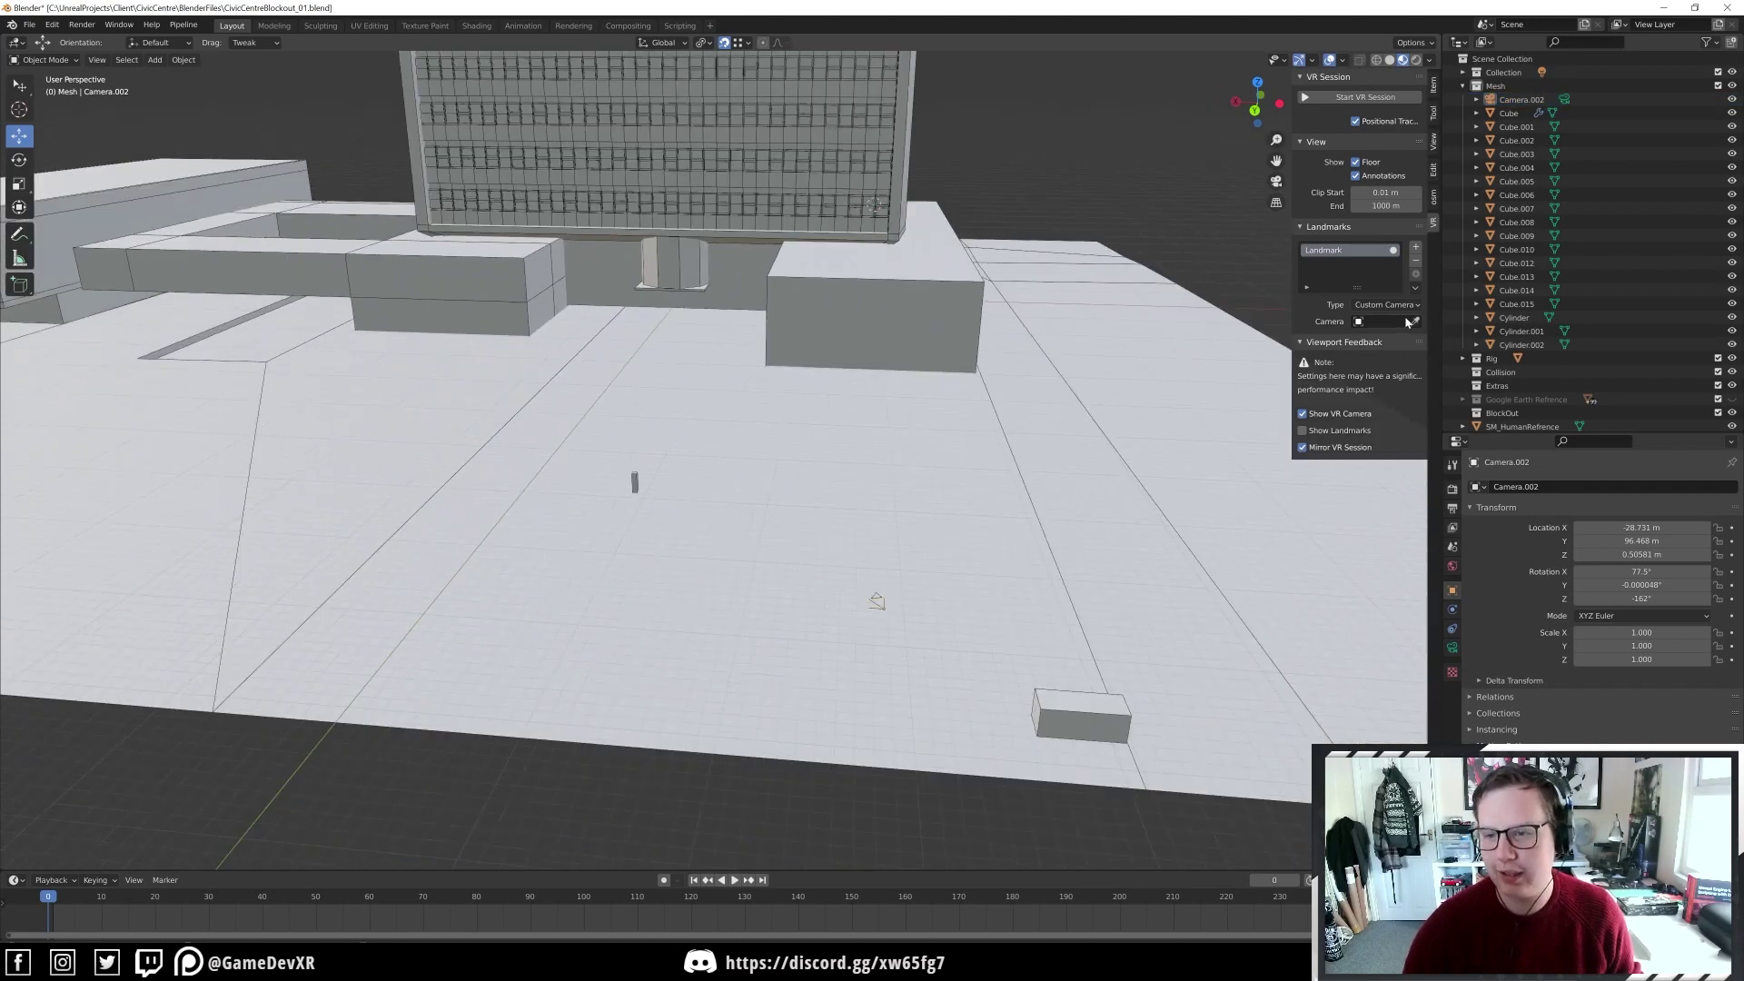
{"action": "left_click", "coordinate": [1410, 322]}
{"action": "left_click", "coordinate": [876, 600]}
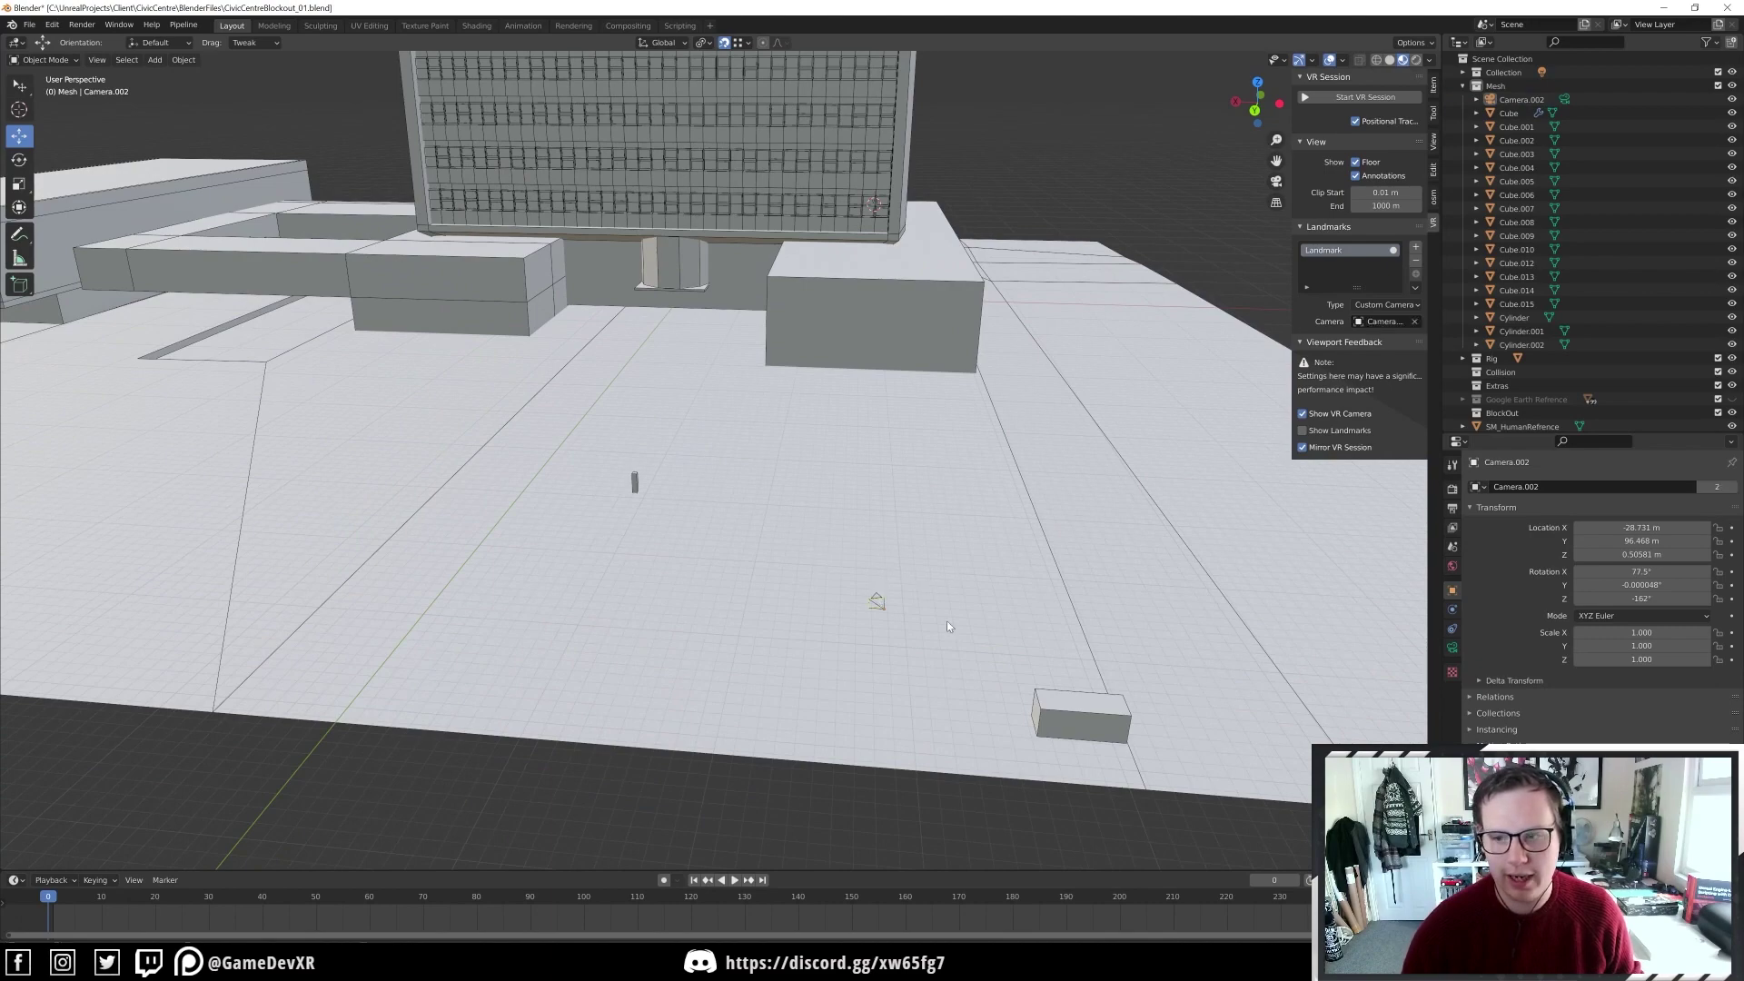
{"action": "scroll", "coordinate": [930, 336], "scroll_direction": "down", "scroll_amount": 6}
{"action": "scroll", "coordinate": [1062, 389], "scroll_direction": "up", "scroll_amount": 4}
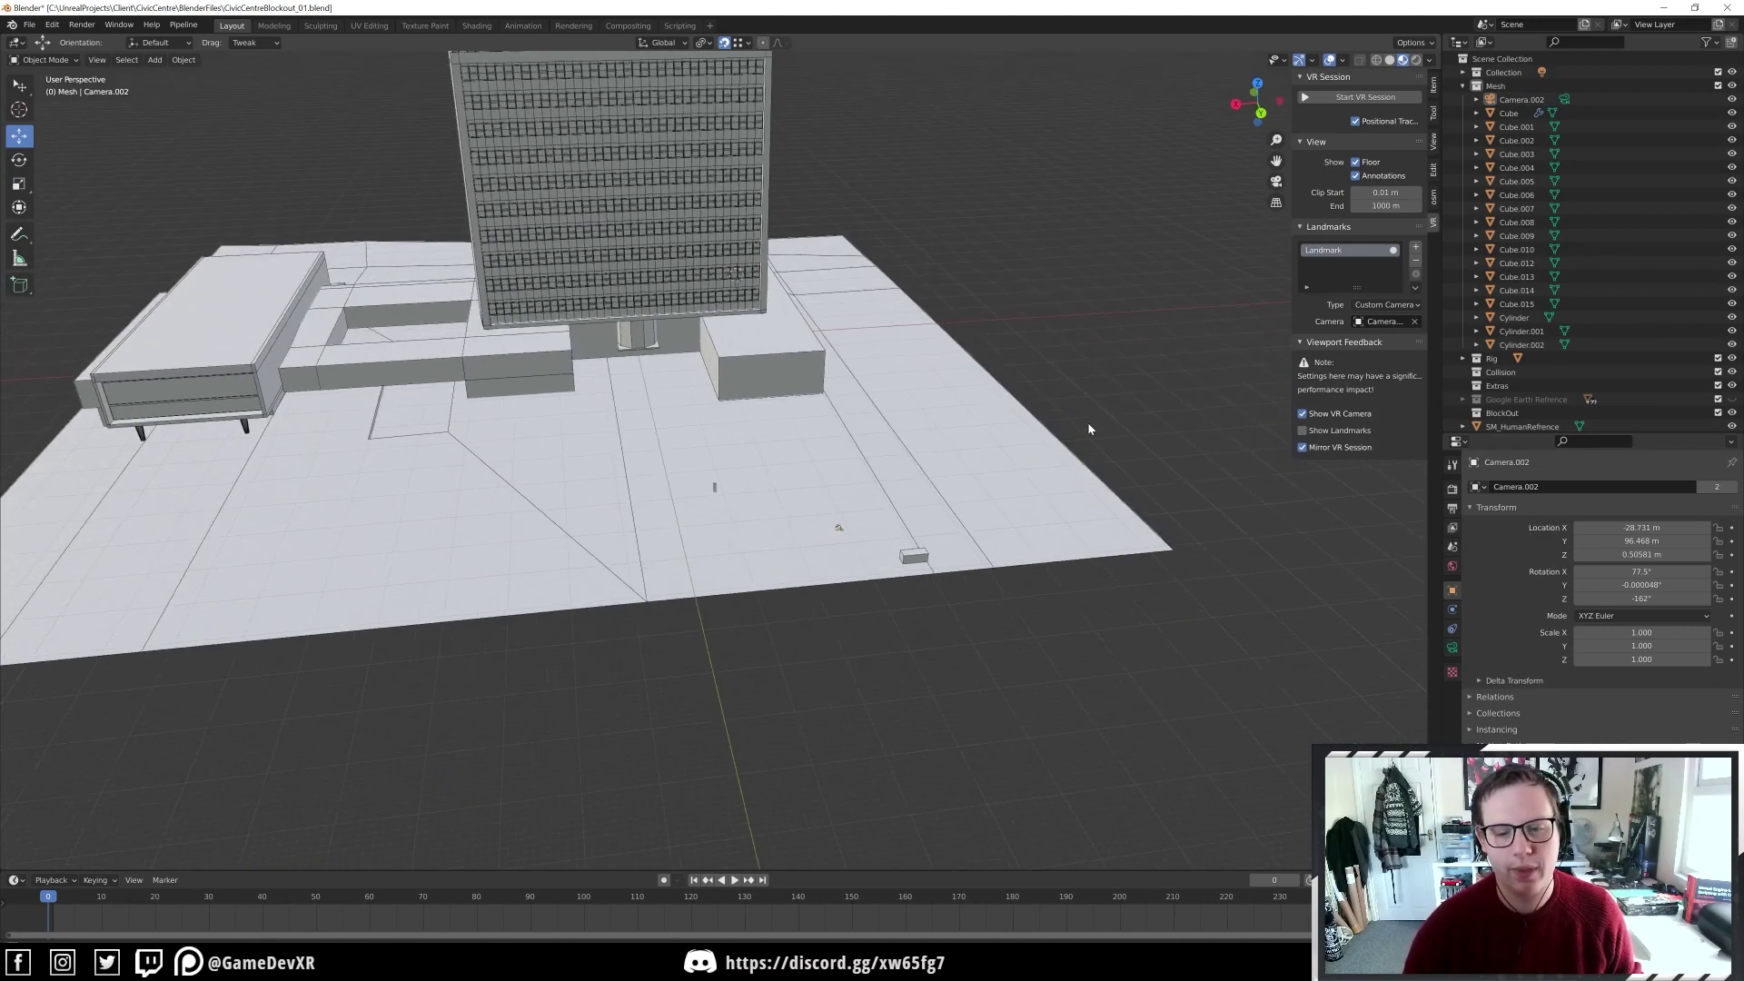
Add Camera.003, raise it about 56 m along Z, and shift it along Y
{"action": "key", "text": "F3"}
{"action": "key", "text": "Return"}
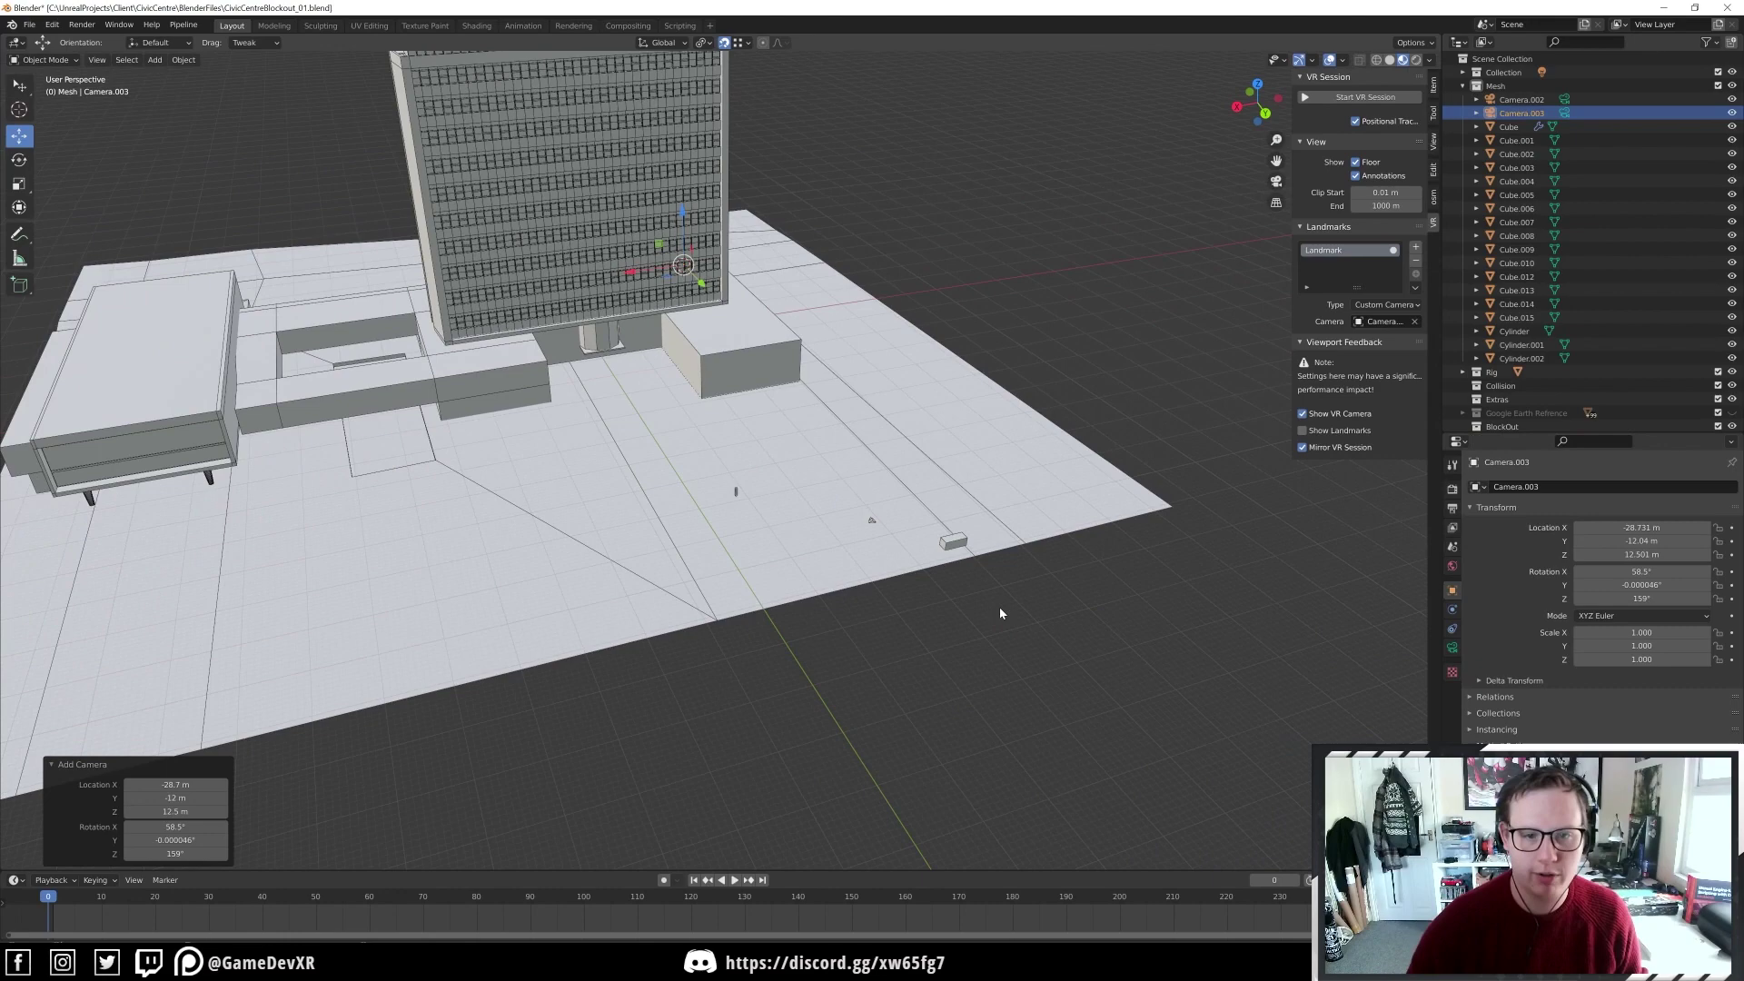
{"action": "key", "text": "g"}
{"action": "key", "text": "z"}
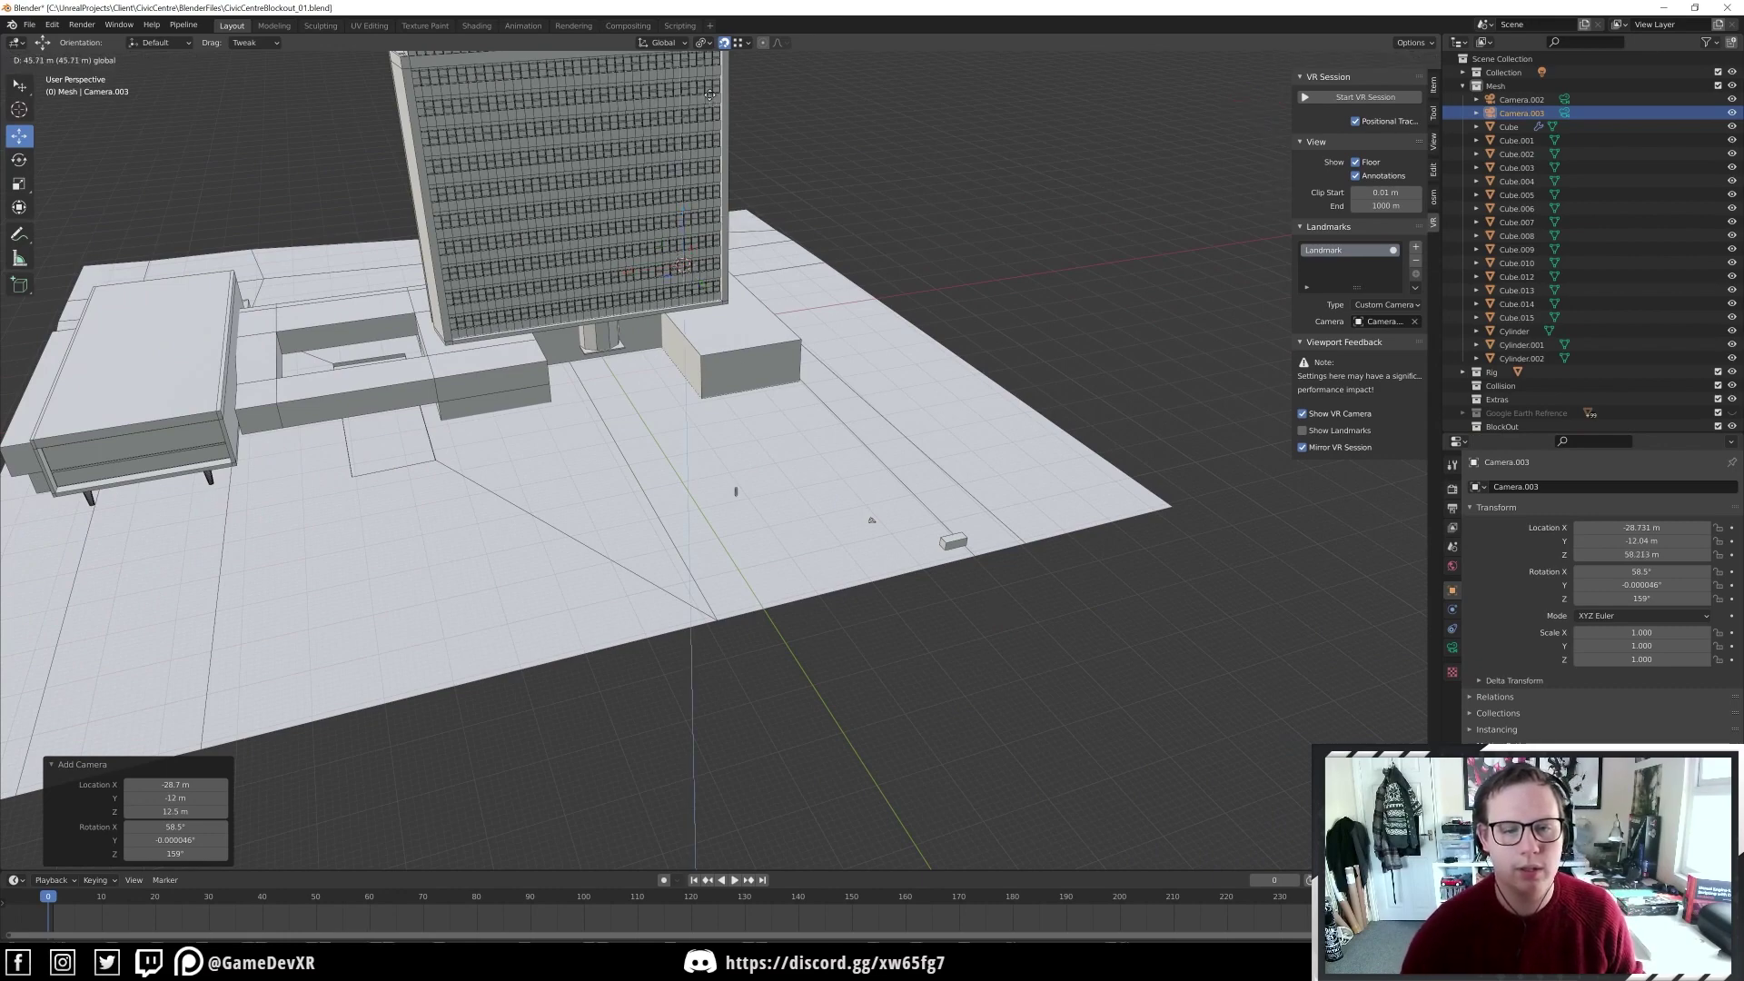
{"action": "left_click", "coordinate": [763, 188]}
{"action": "middle_click_drag", "start_coordinate": [763, 188], "coordinate": [841, 384]}
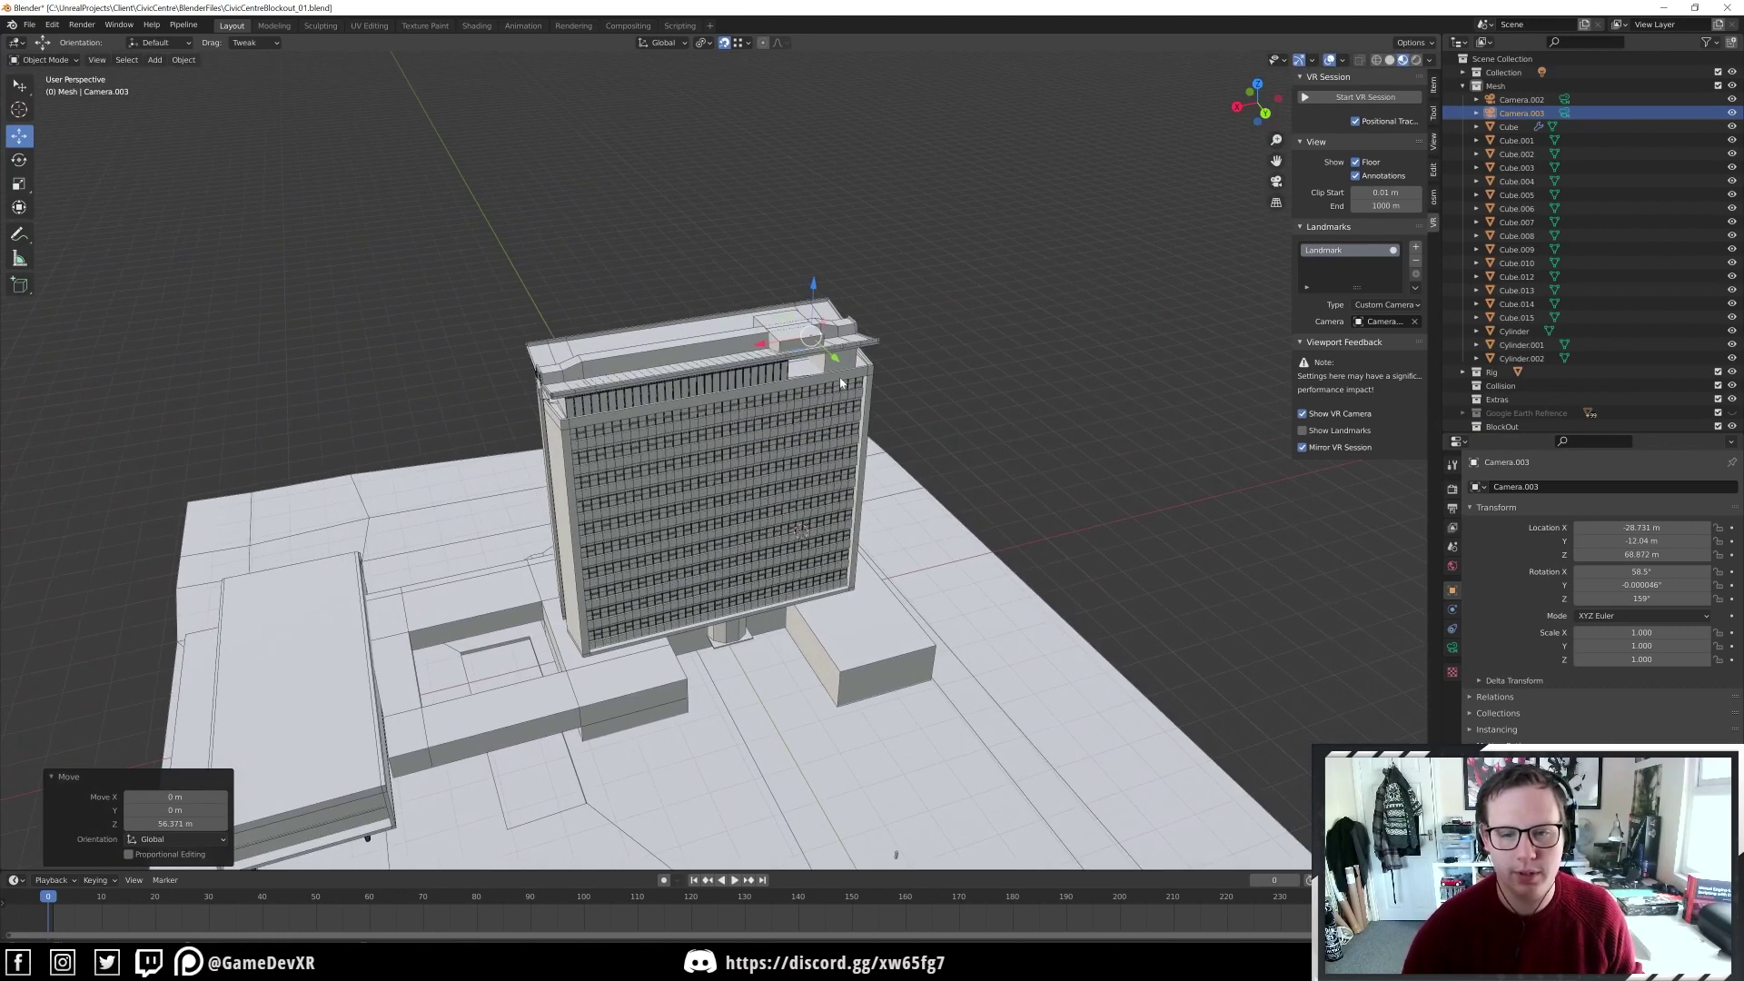
{"action": "key", "text": "g"}
{"action": "key", "text": "y"}
{"action": "left_click", "coordinate": [1007, 514]}
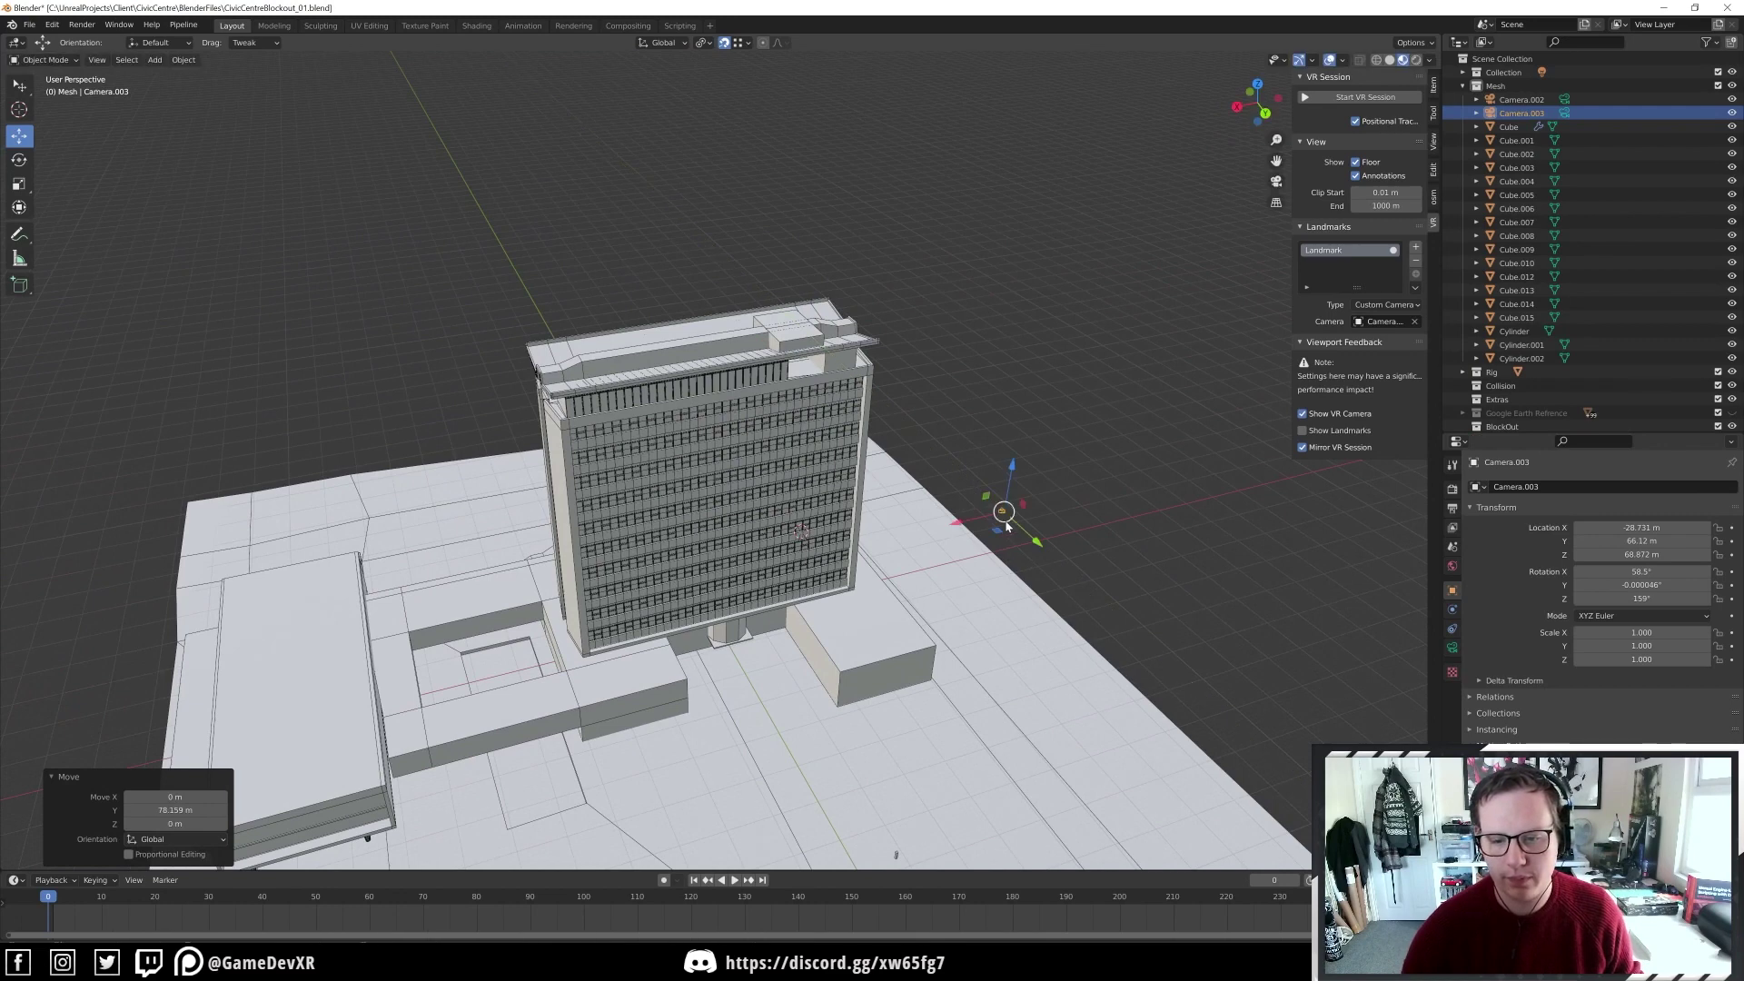
Add a second landmark of Custom Camera type using Camera.003
{"action": "left_click", "coordinate": [1416, 247]}
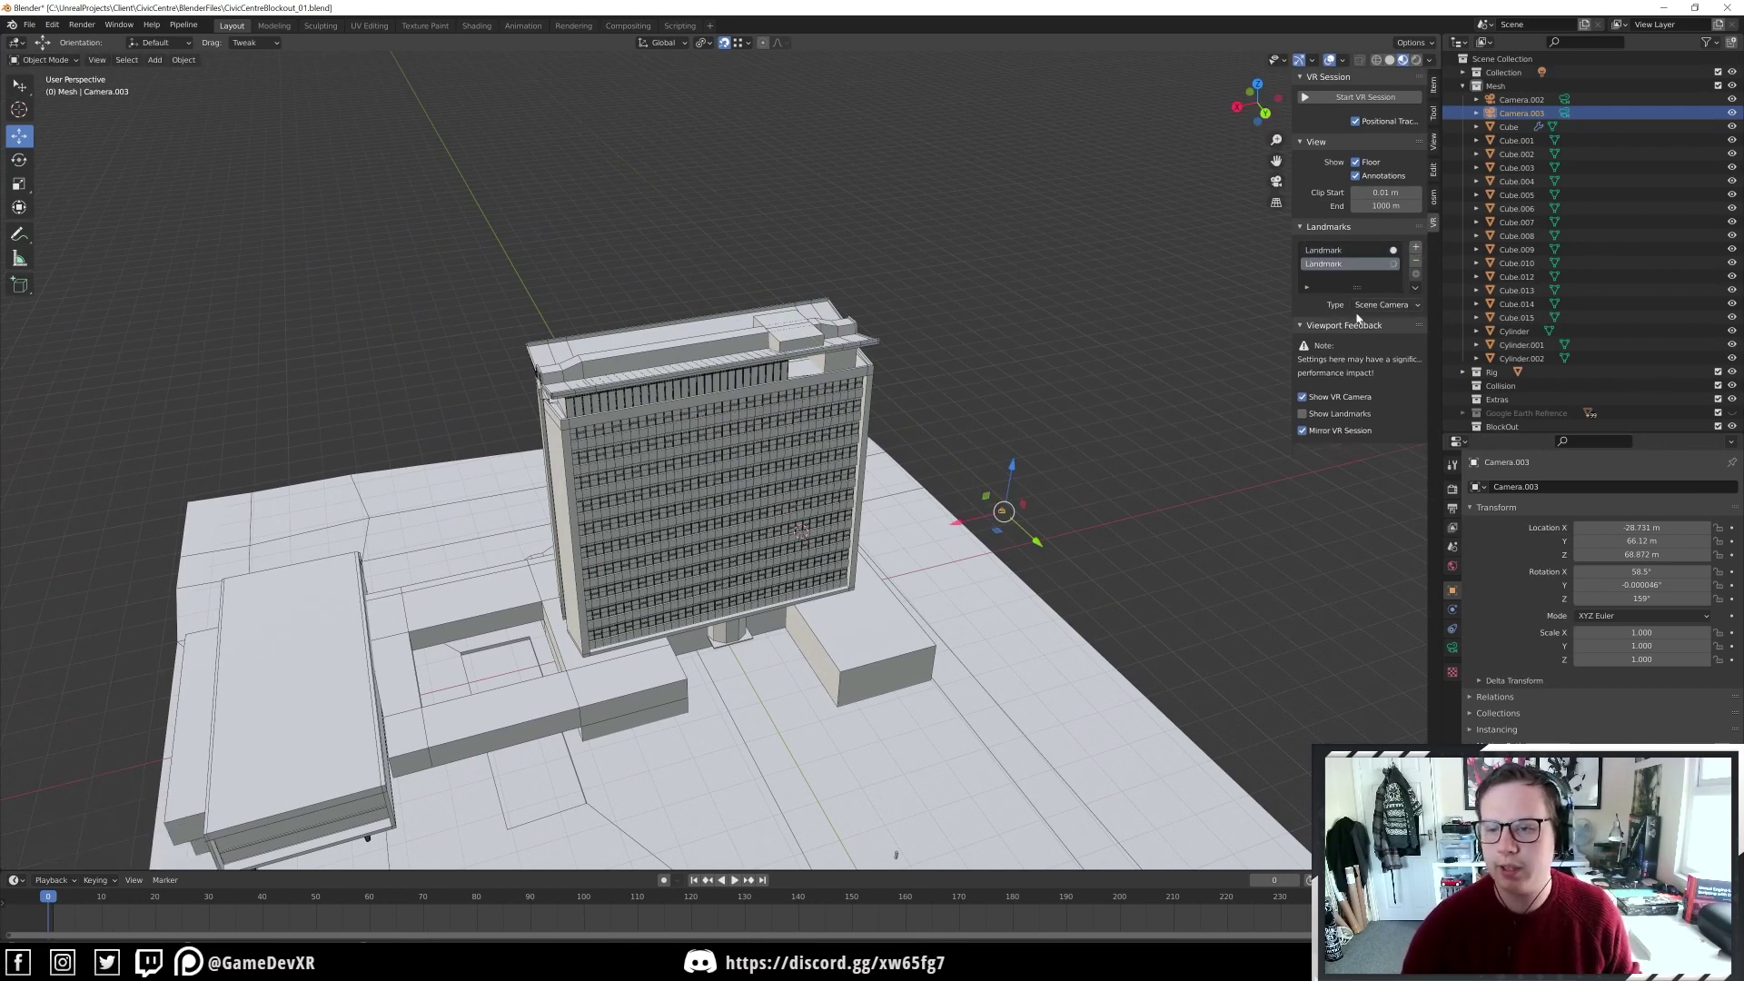
{"action": "left_click", "coordinate": [1386, 305]}
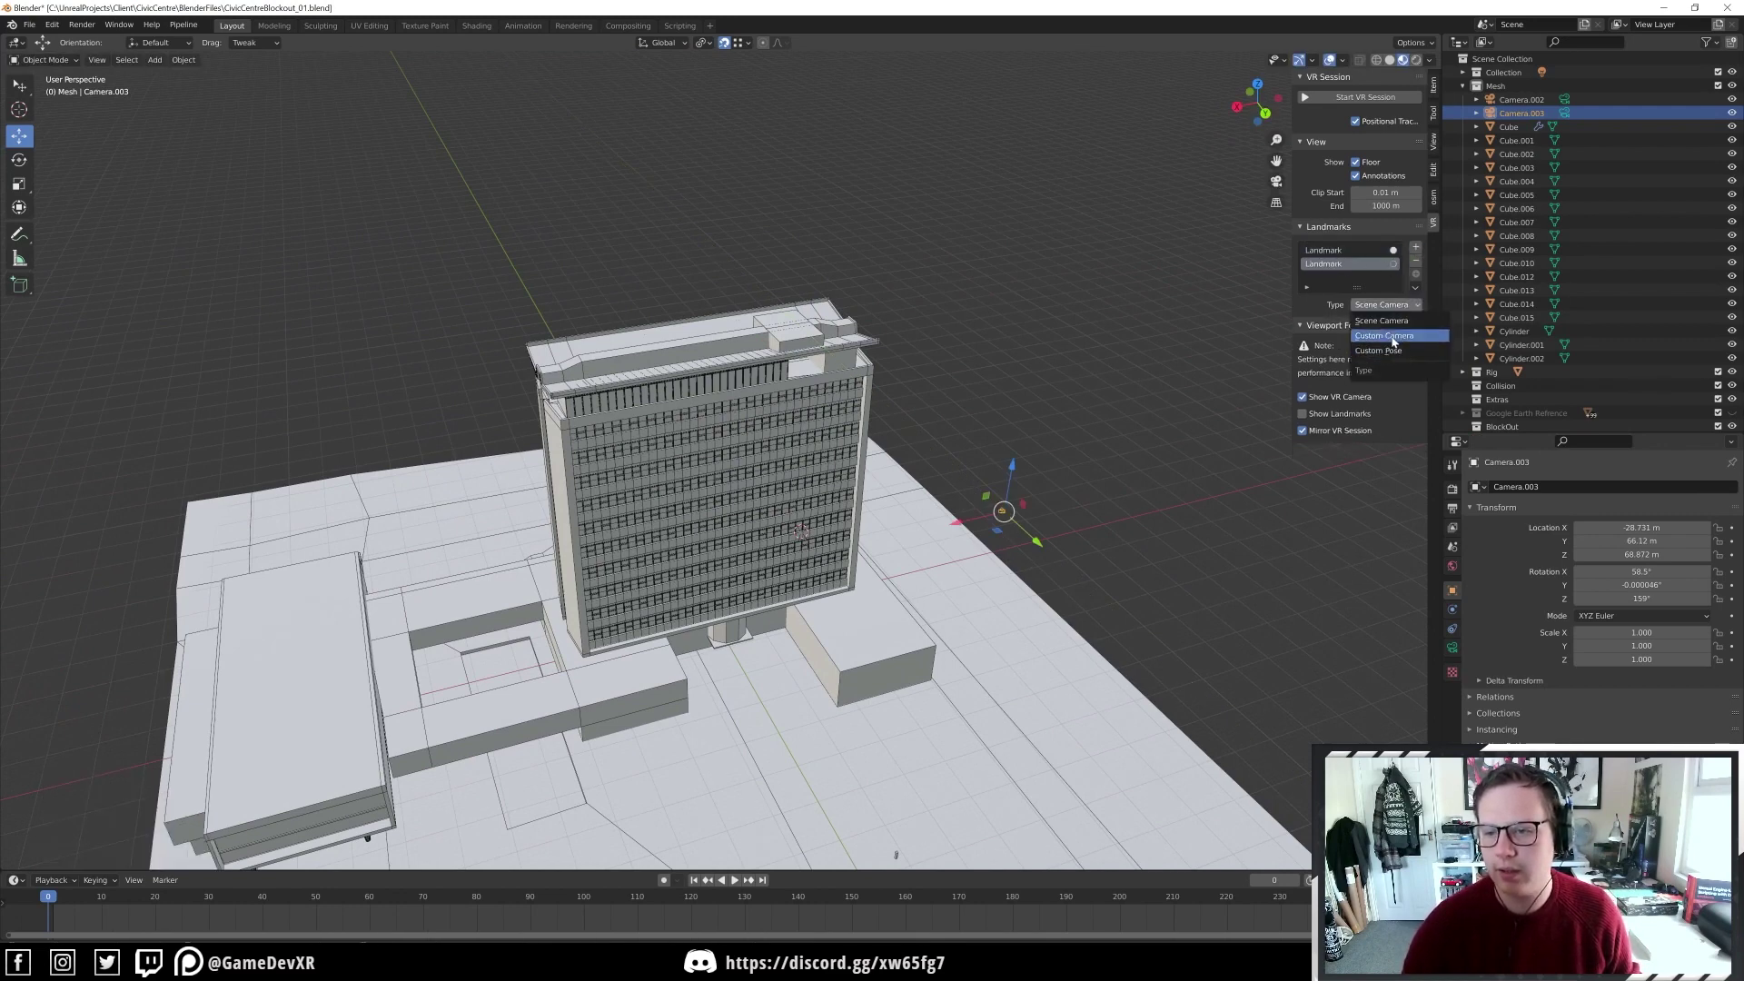
{"action": "left_click", "coordinate": [1385, 341]}
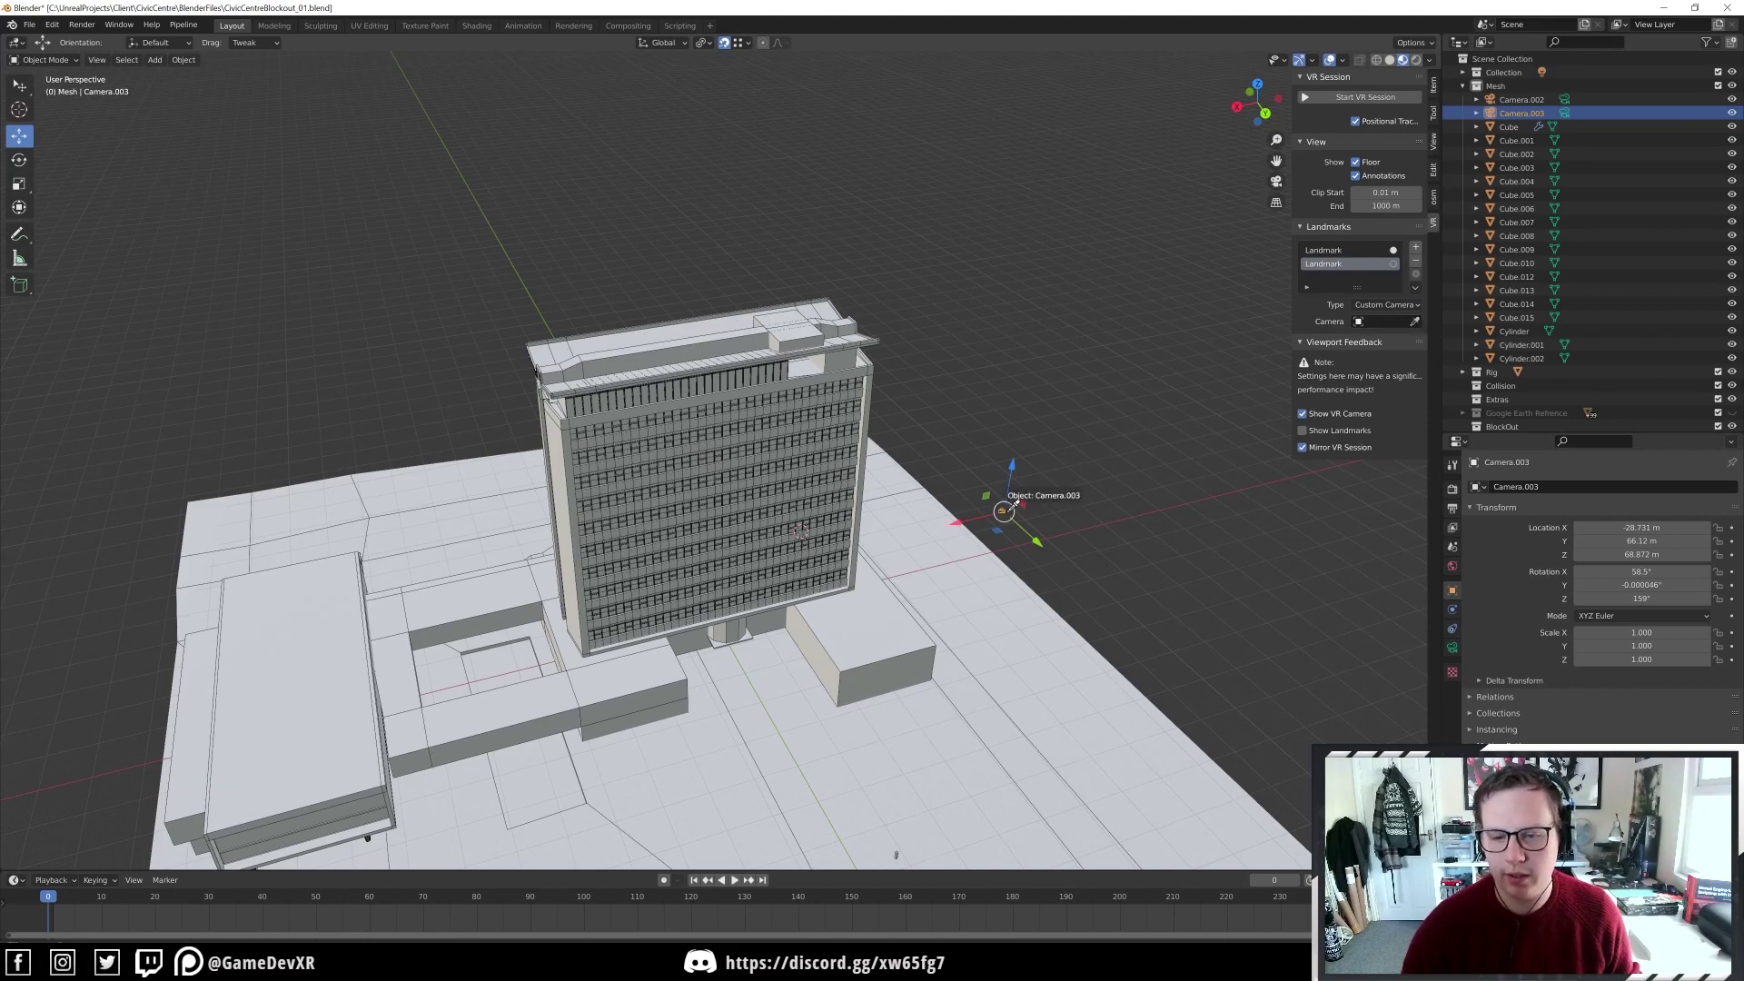
{"action": "left_click", "coordinate": [1000, 509]}
{"action": "middle_click_drag", "start_coordinate": [1000, 509], "coordinate": [1118, 412]}
Add Camera.004 via F3 'cam' search and move it away from the tower base
{"action": "key", "text": "F3"}
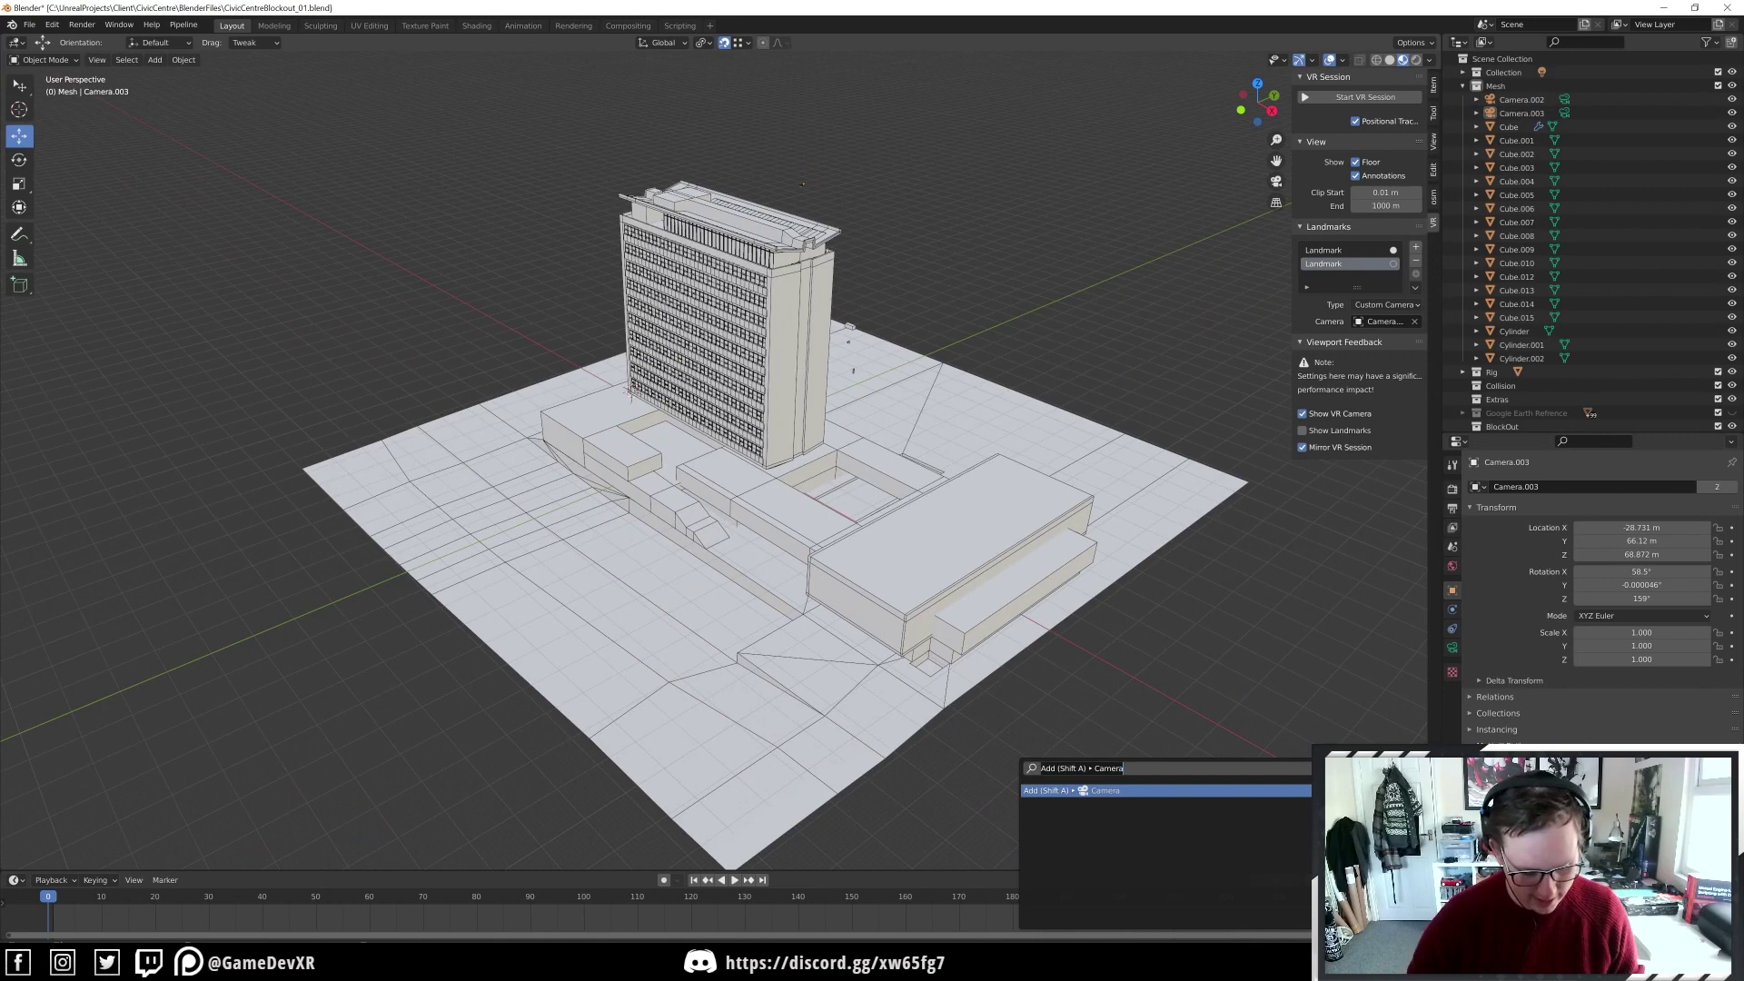
{"action": "type", "text": "cam"}
{"action": "key", "text": "Return"}
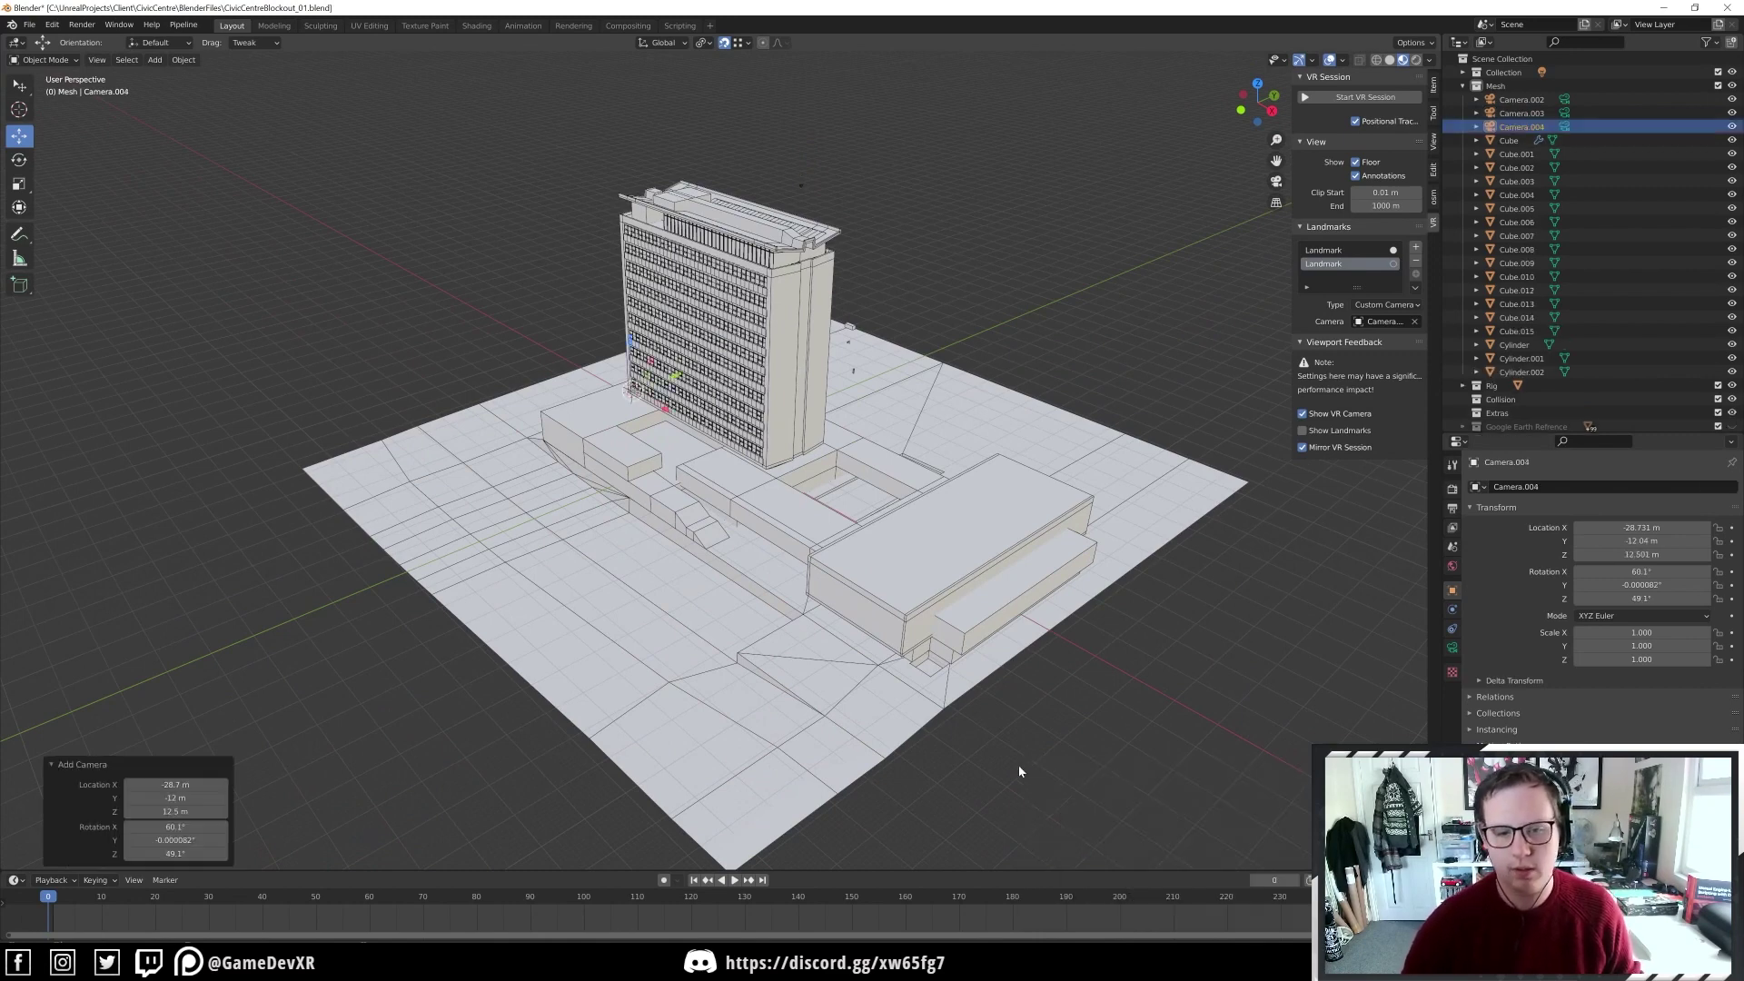
{"action": "left_click_drag", "start_coordinate": [666, 395], "coordinate": [672, 573]}
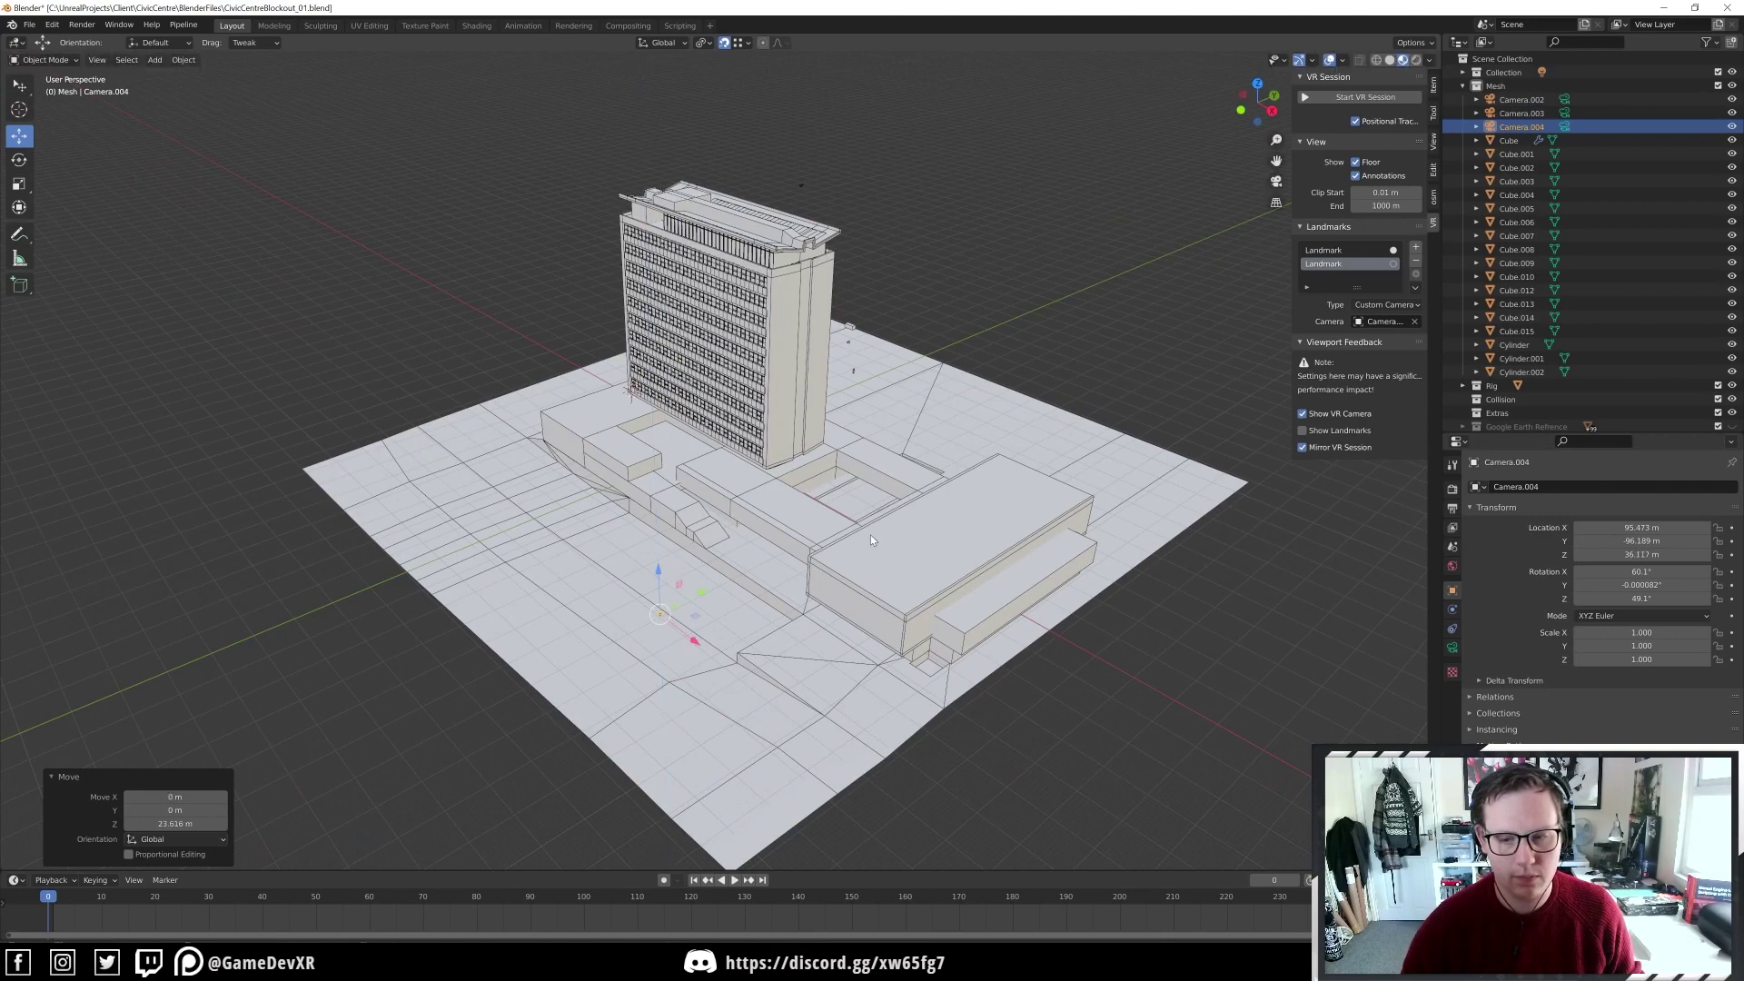
Add a third landmark of Custom Camera type and assign Camera.004 to it
{"action": "left_click", "coordinate": [1414, 247]}
{"action": "left_click", "coordinate": [1390, 305]}
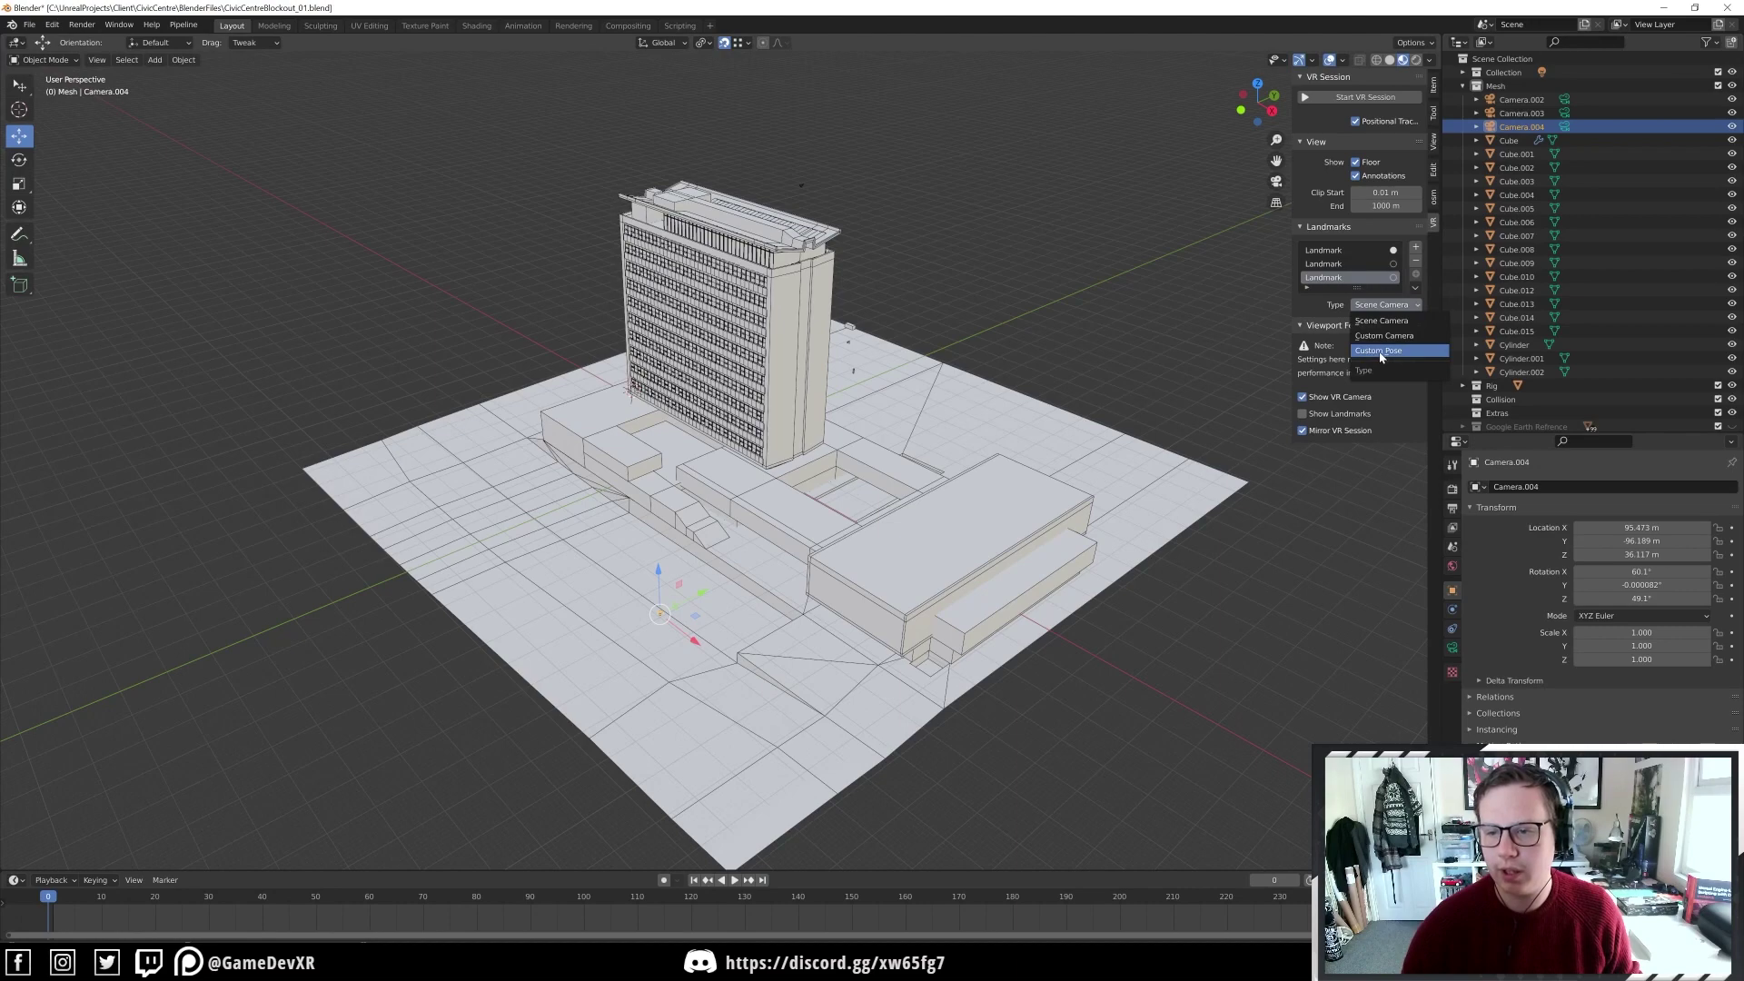
{"action": "left_click", "coordinate": [1384, 336]}
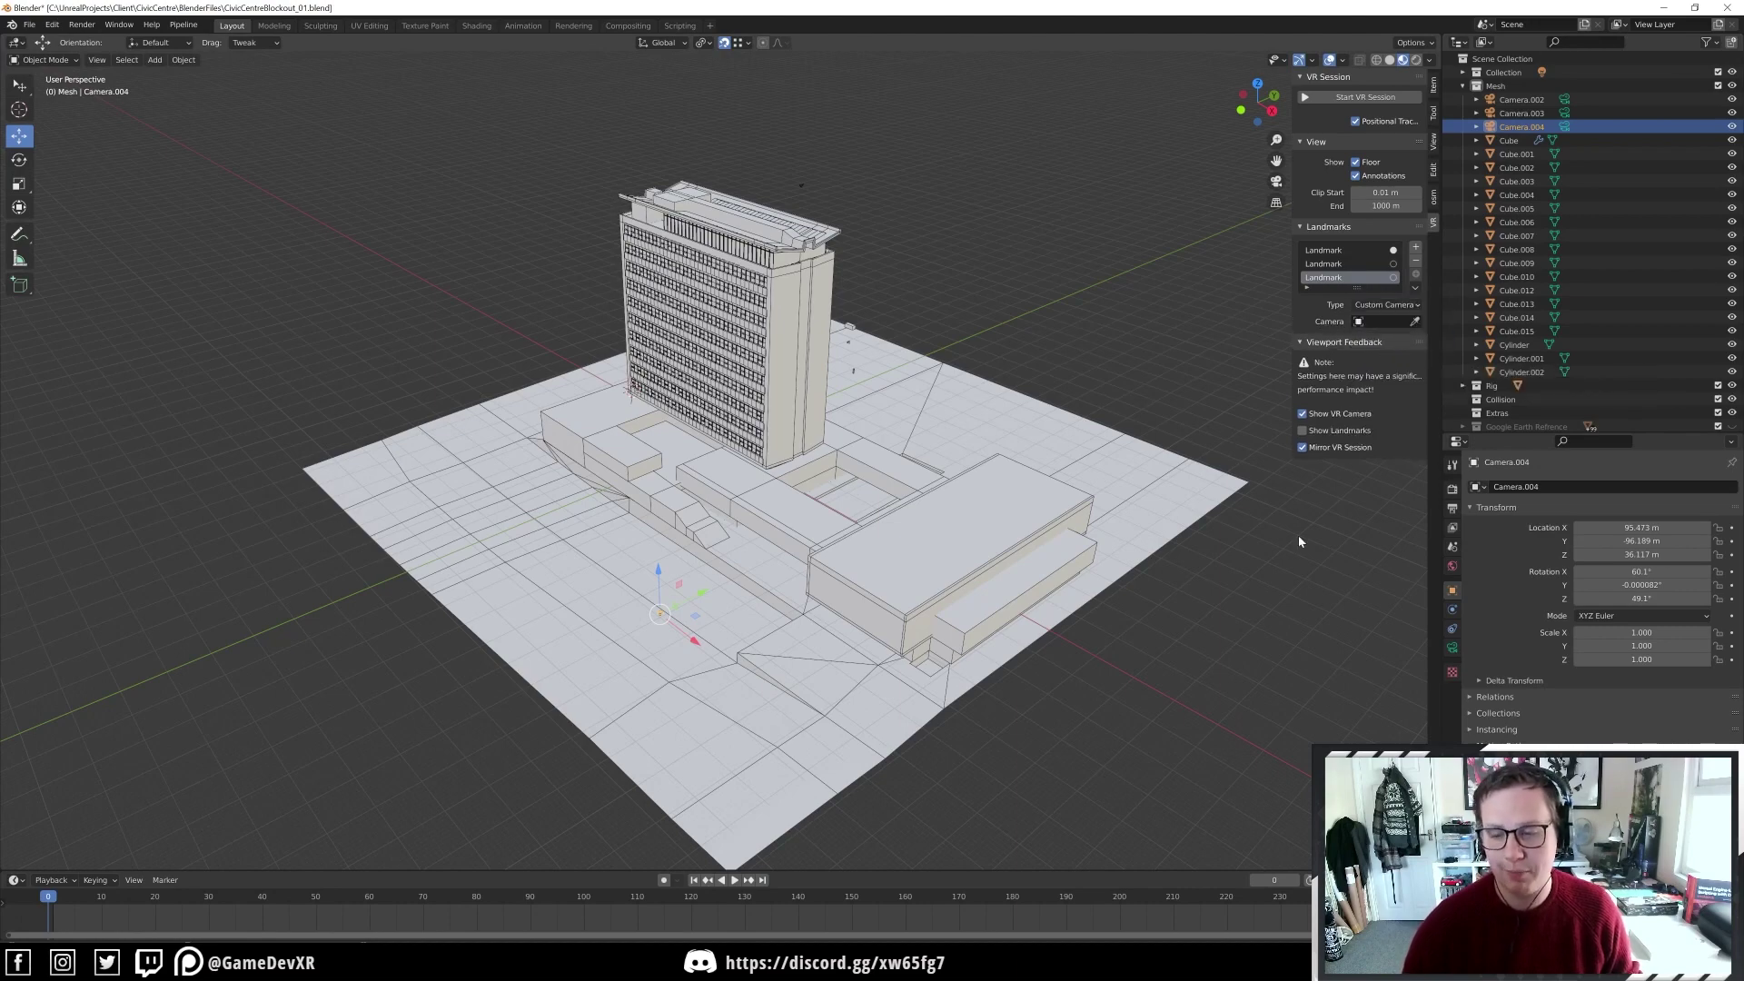
{"action": "left_click", "coordinate": [971, 751]}
{"action": "middle_click_drag", "start_coordinate": [970, 750], "coordinate": [1105, 440]}
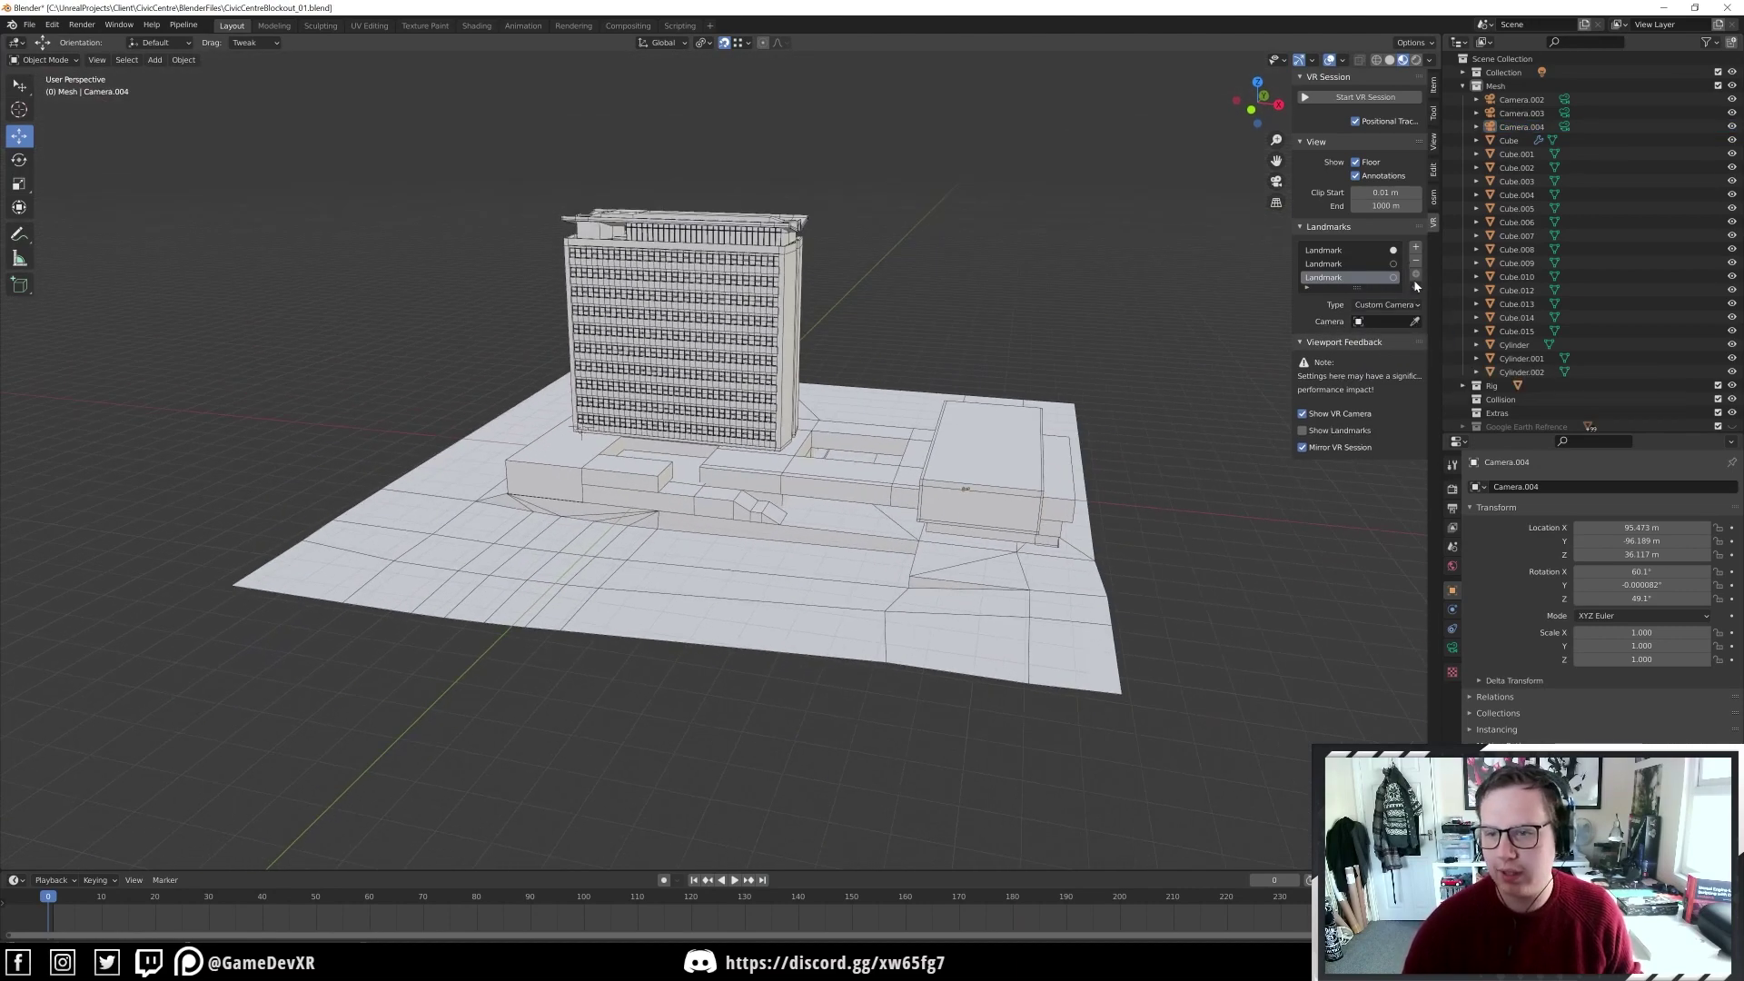
{"action": "left_click", "coordinate": [1415, 321]}
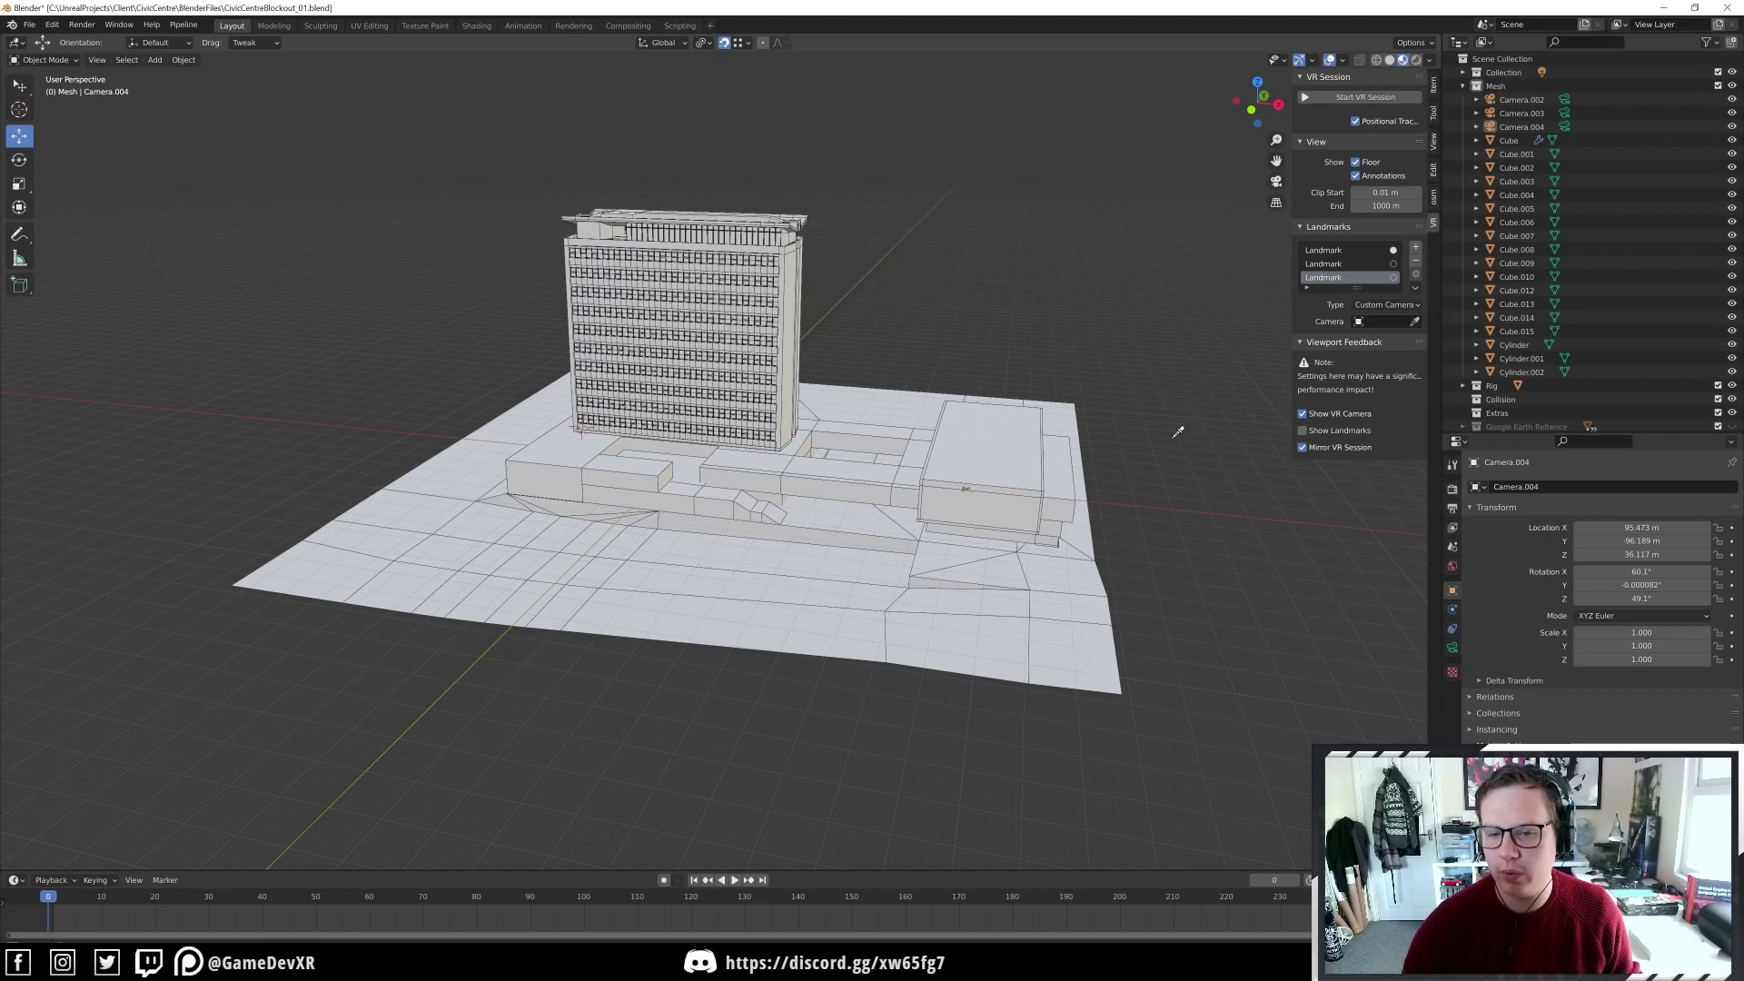
{"action": "left_click", "coordinate": [965, 488]}
{"action": "middle_click_drag", "start_coordinate": [1202, 523], "coordinate": [1230, 475]}
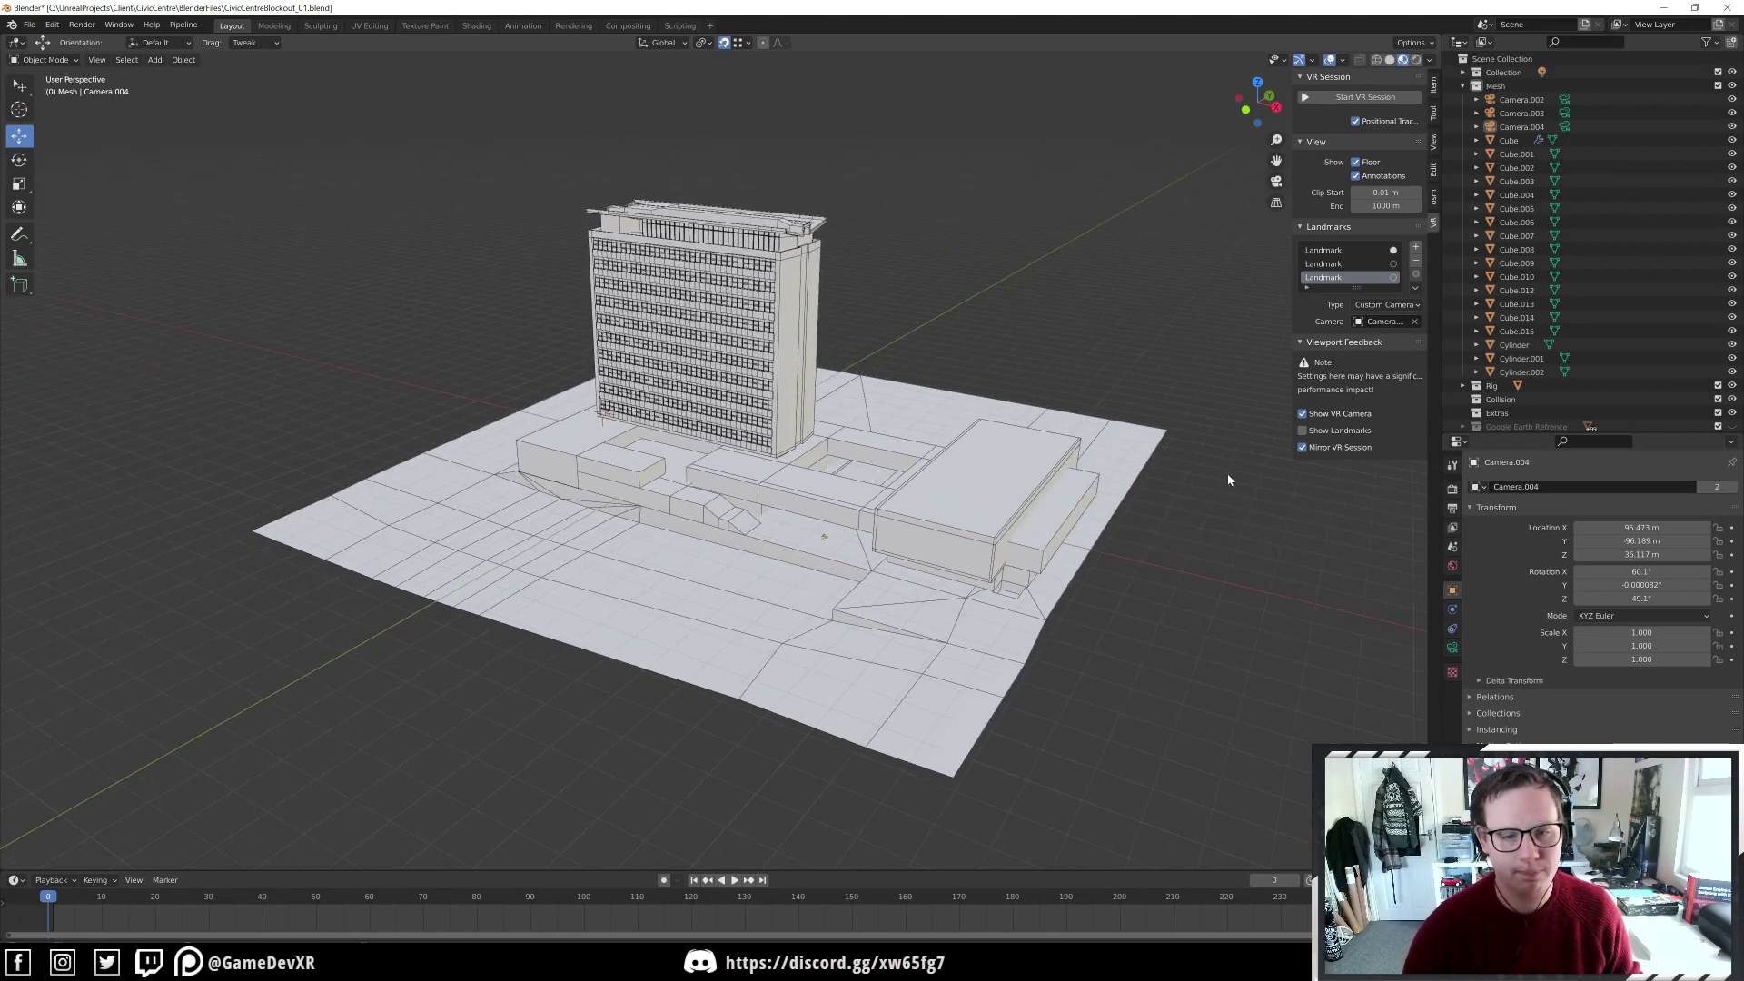
{"action": "scroll", "coordinate": [1057, 179], "scroll_direction": "up", "scroll_amount": 3}
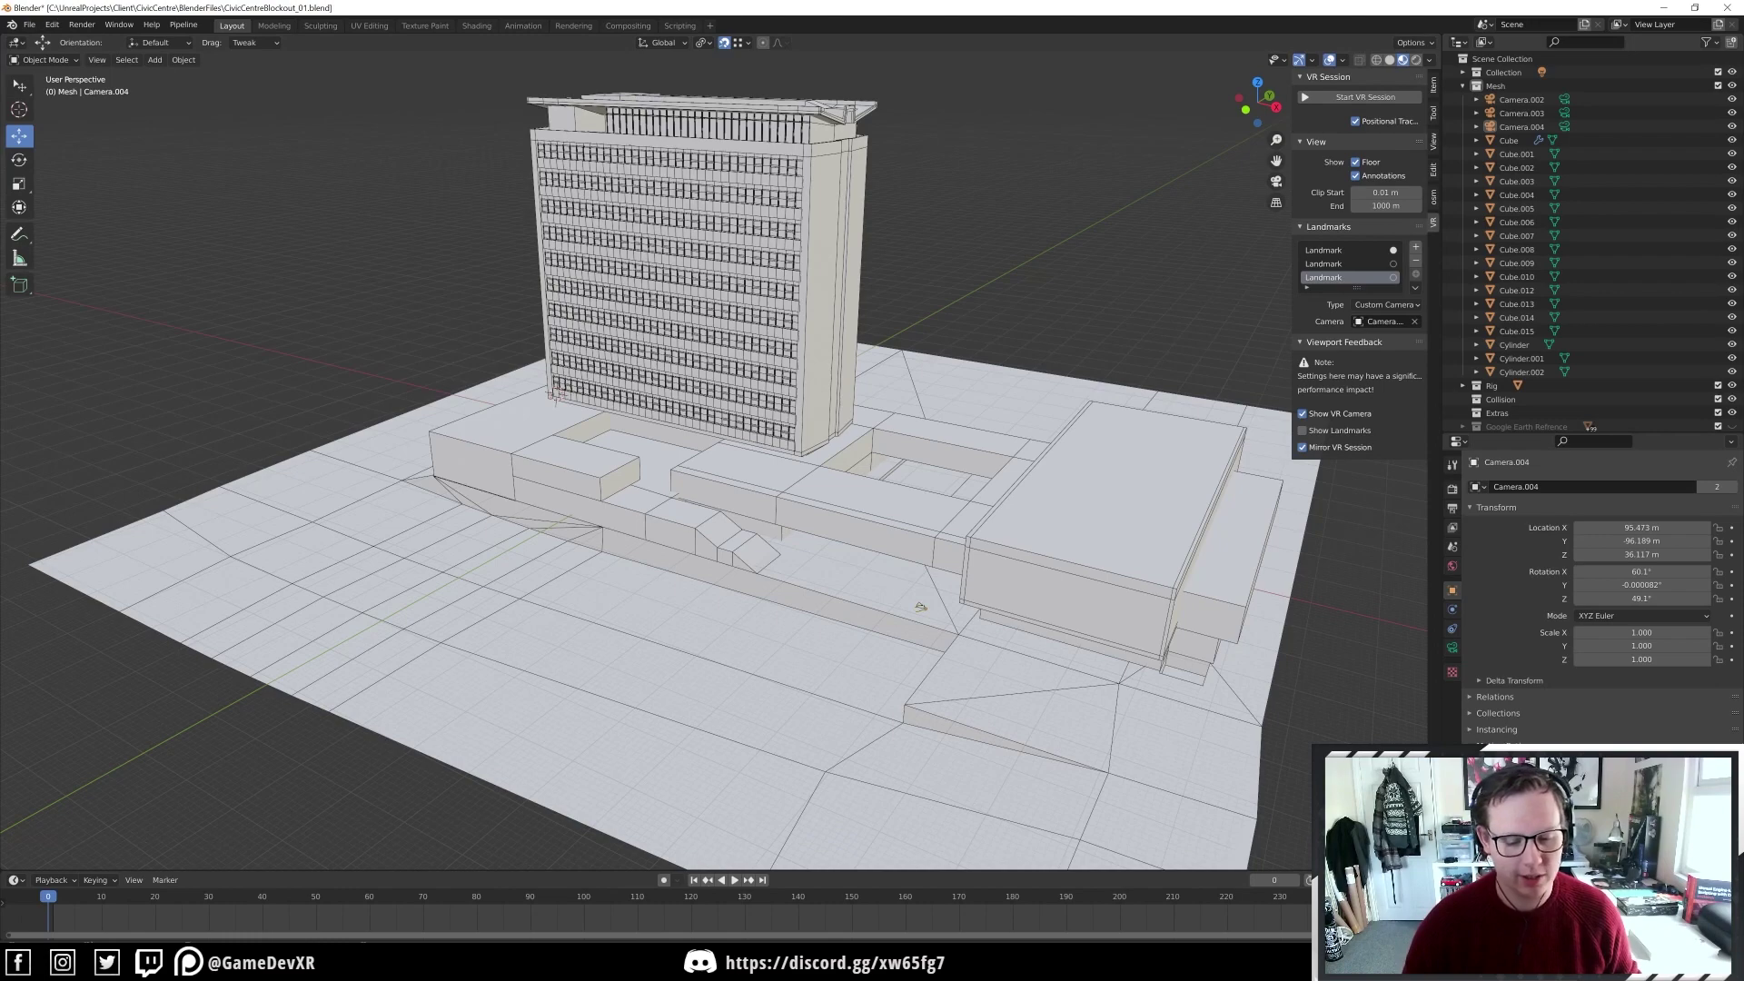
Start the VR session, jump the view to the second and third landmarks, then stop
{"action": "left_click", "coordinate": [1369, 97]}
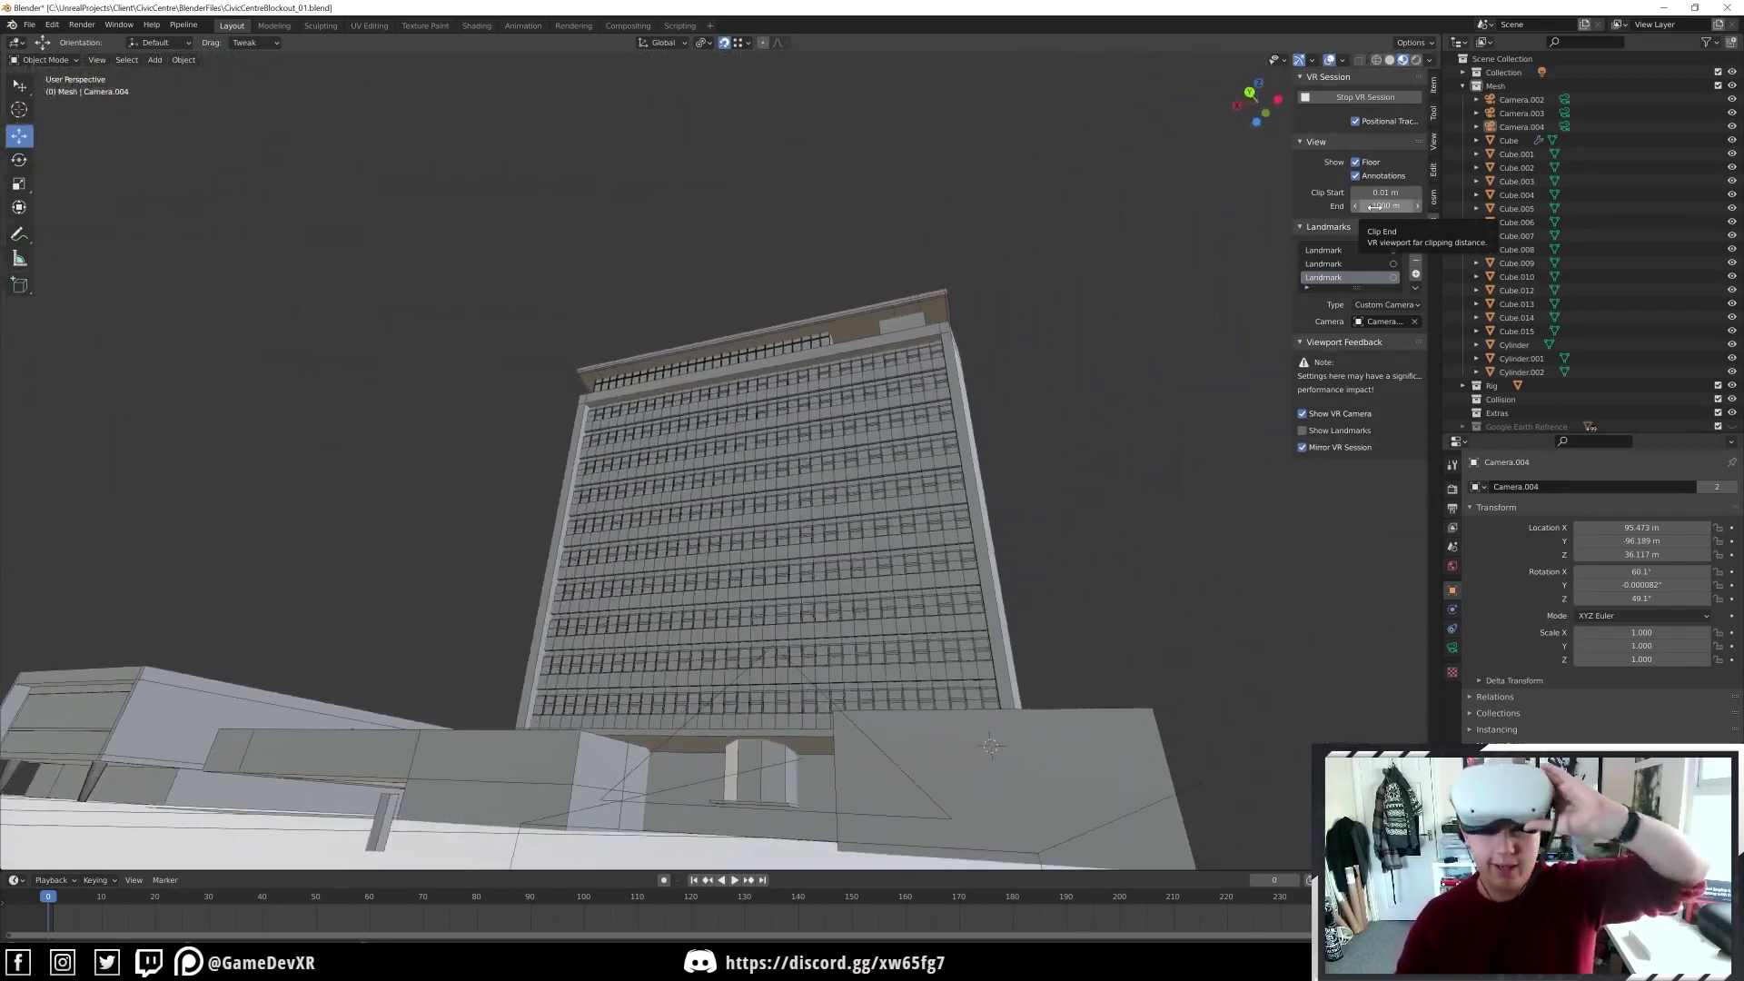
{"action": "left_click", "coordinate": [1357, 251]}
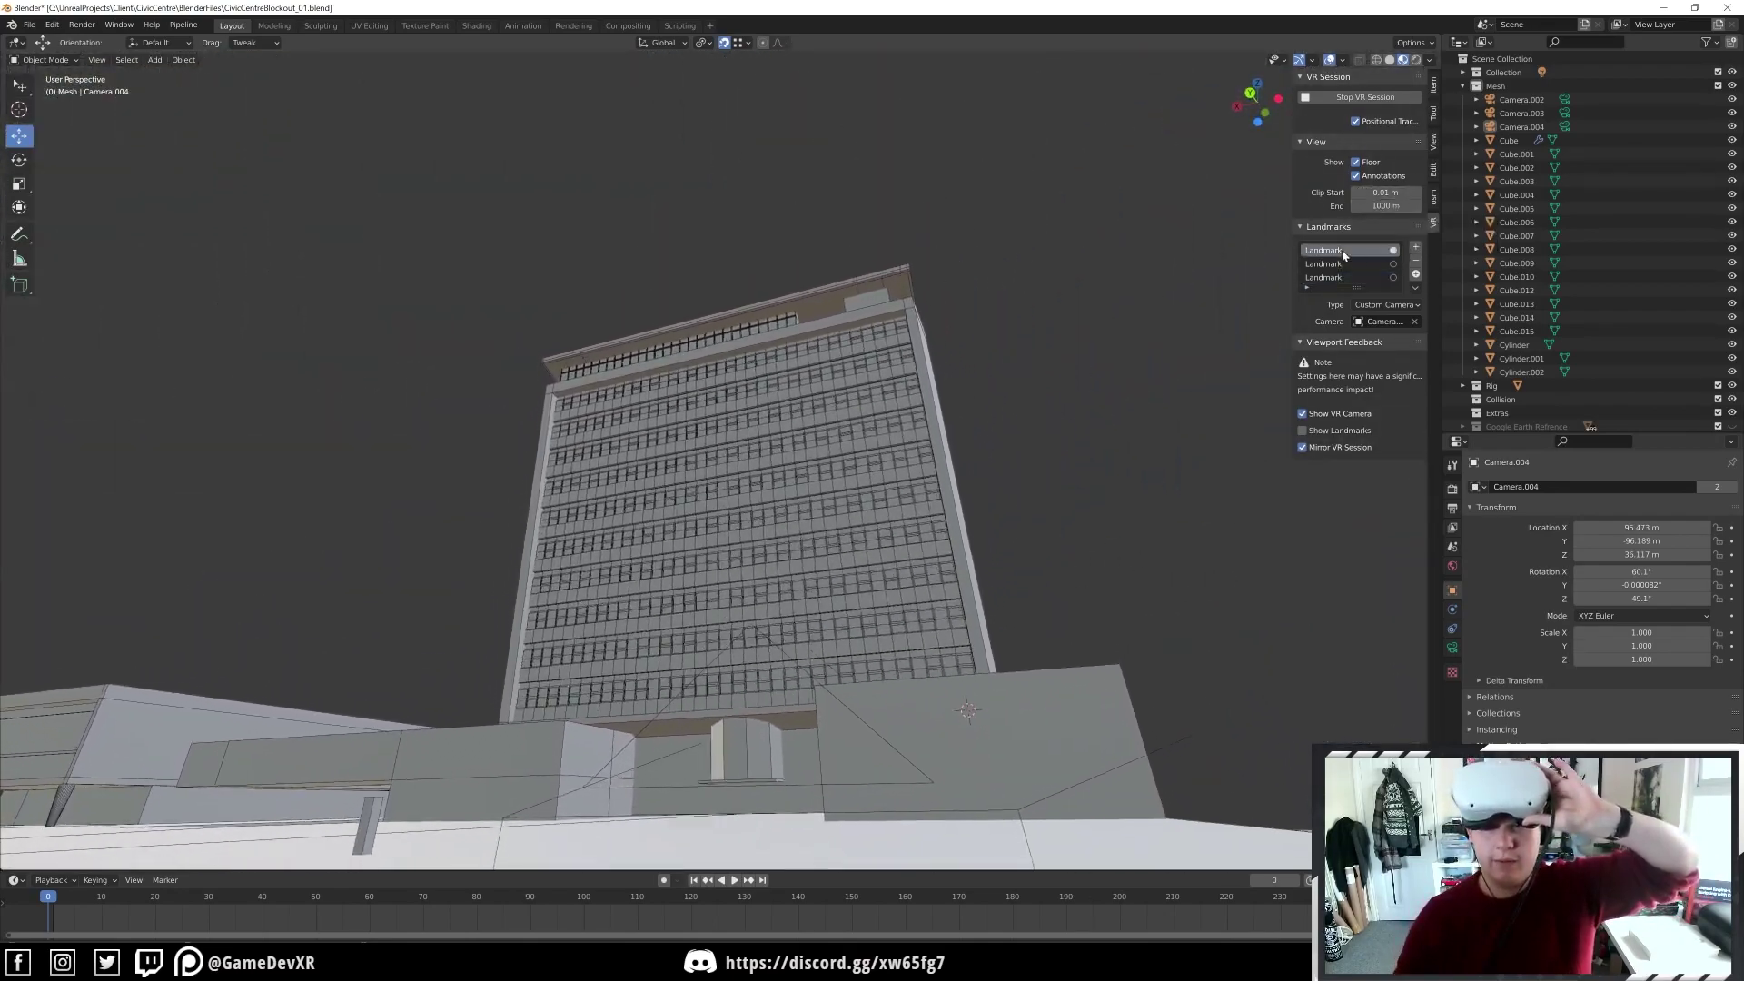
{"action": "left_click", "coordinate": [1376, 267]}
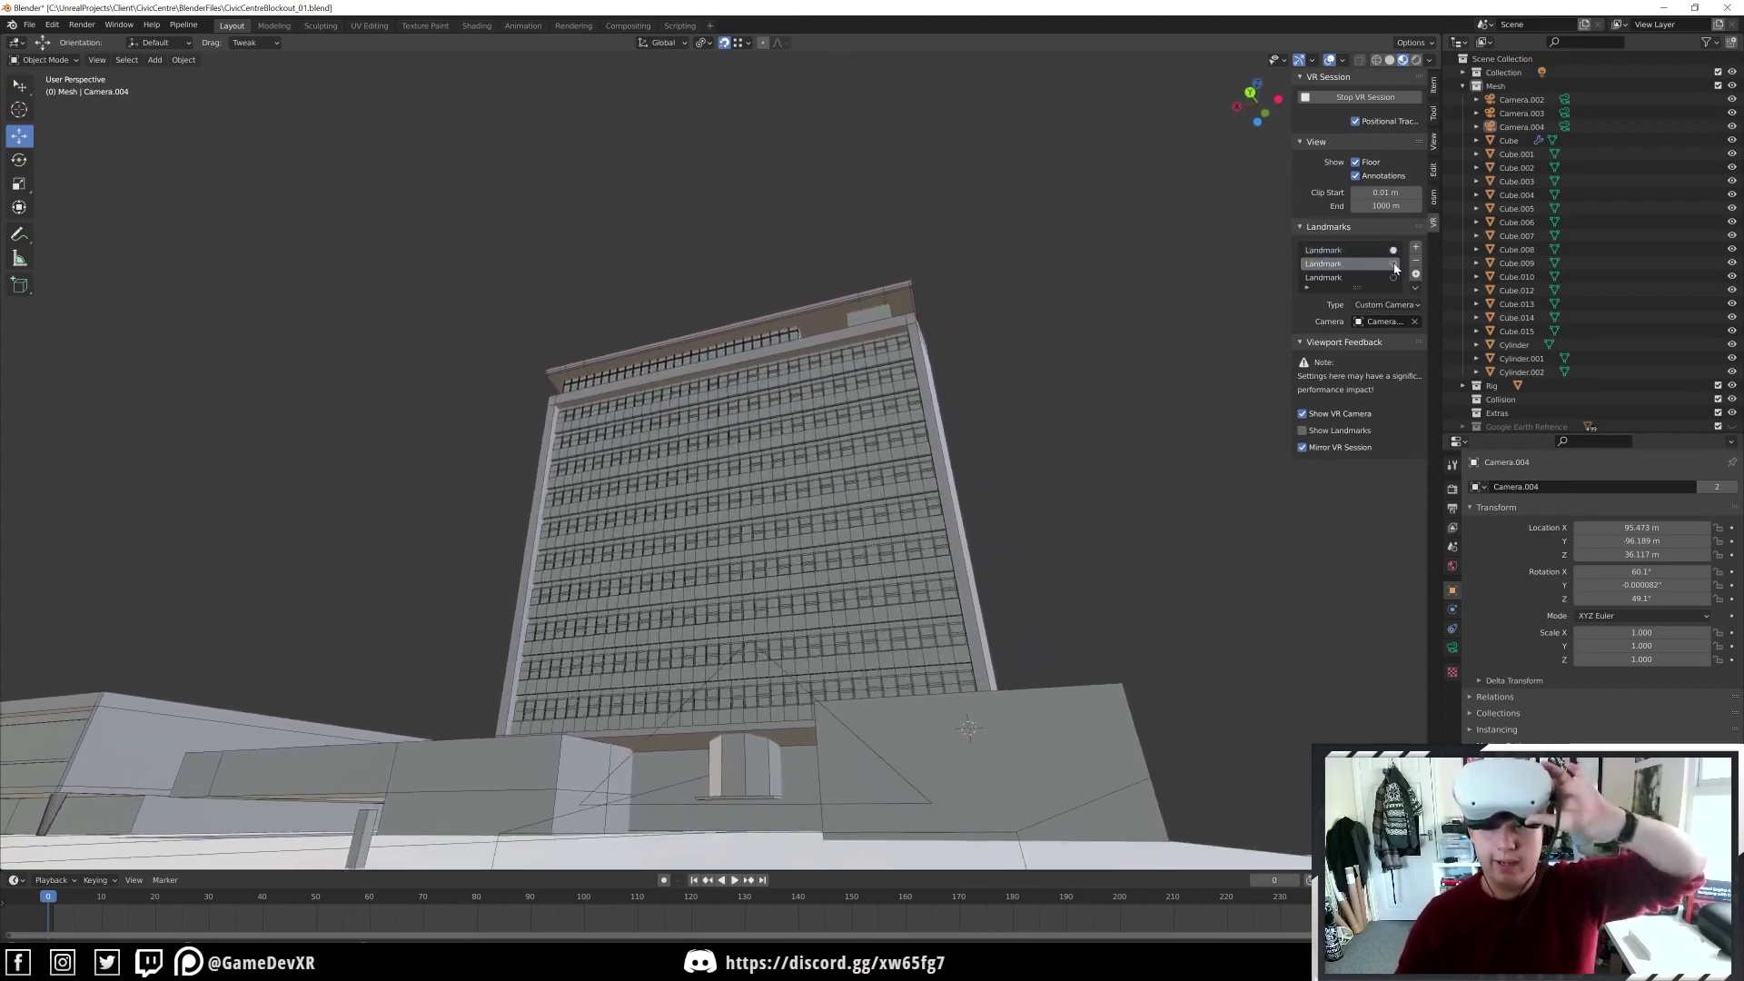
{"action": "left_click", "coordinate": [1393, 263]}
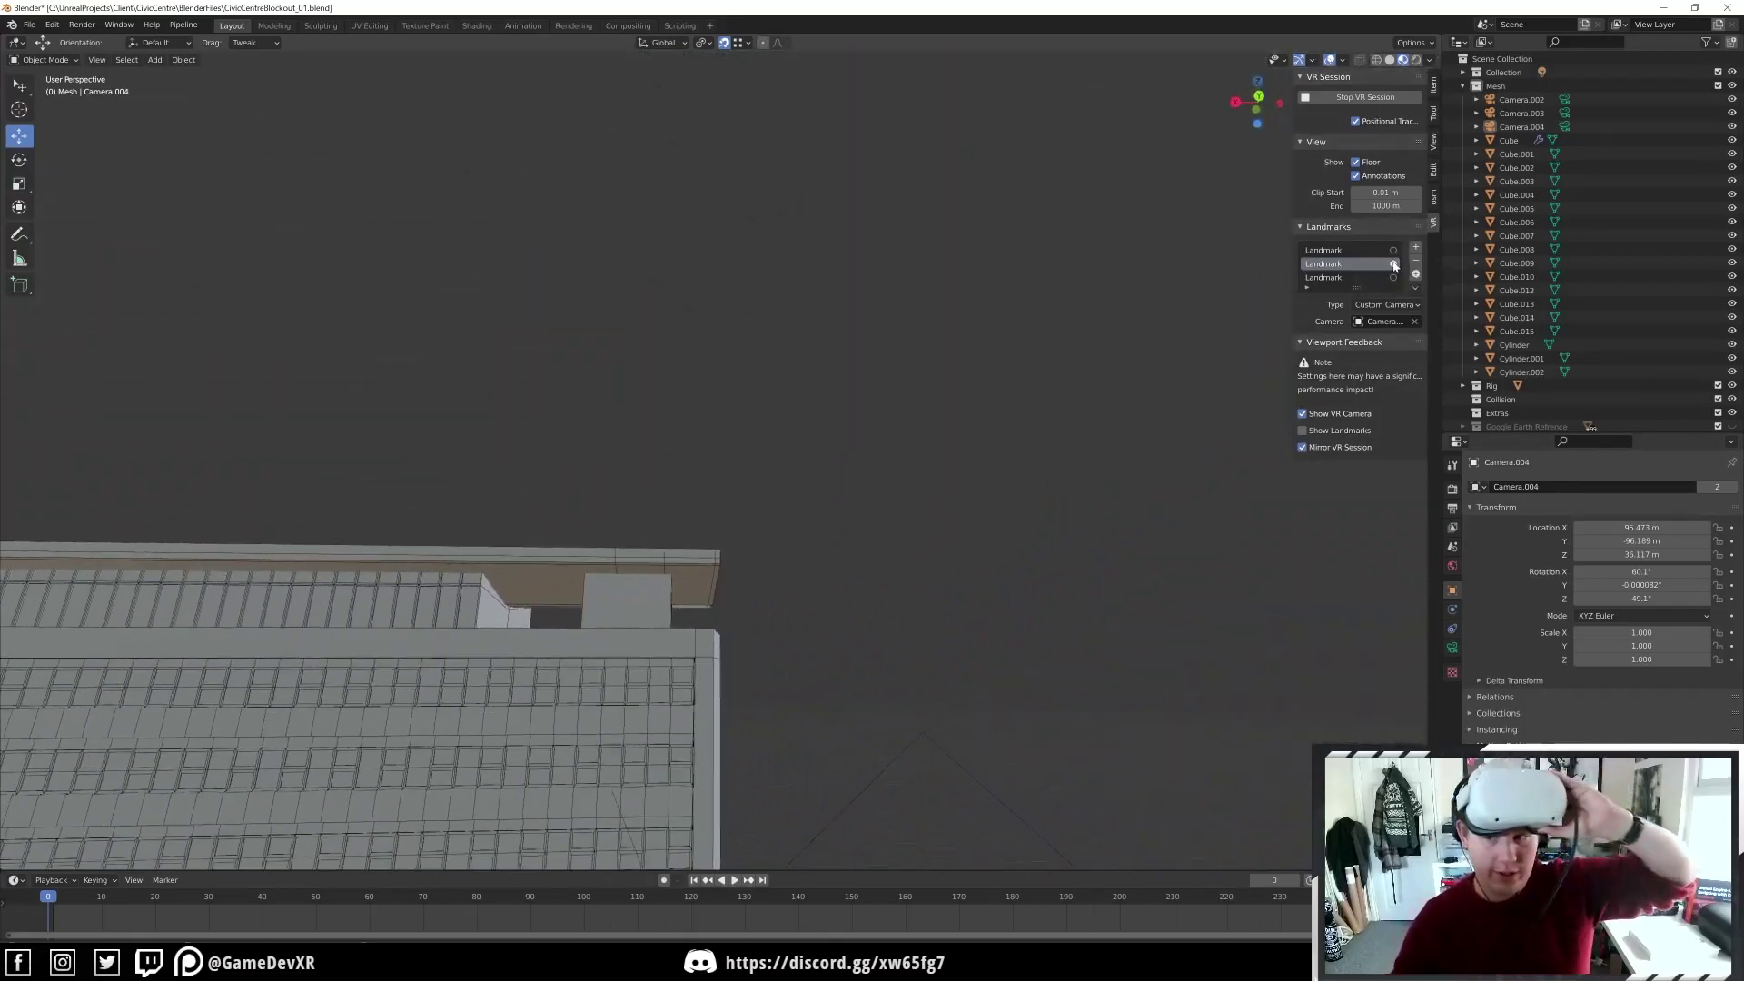
{"action": "left_click", "coordinate": [1392, 277]}
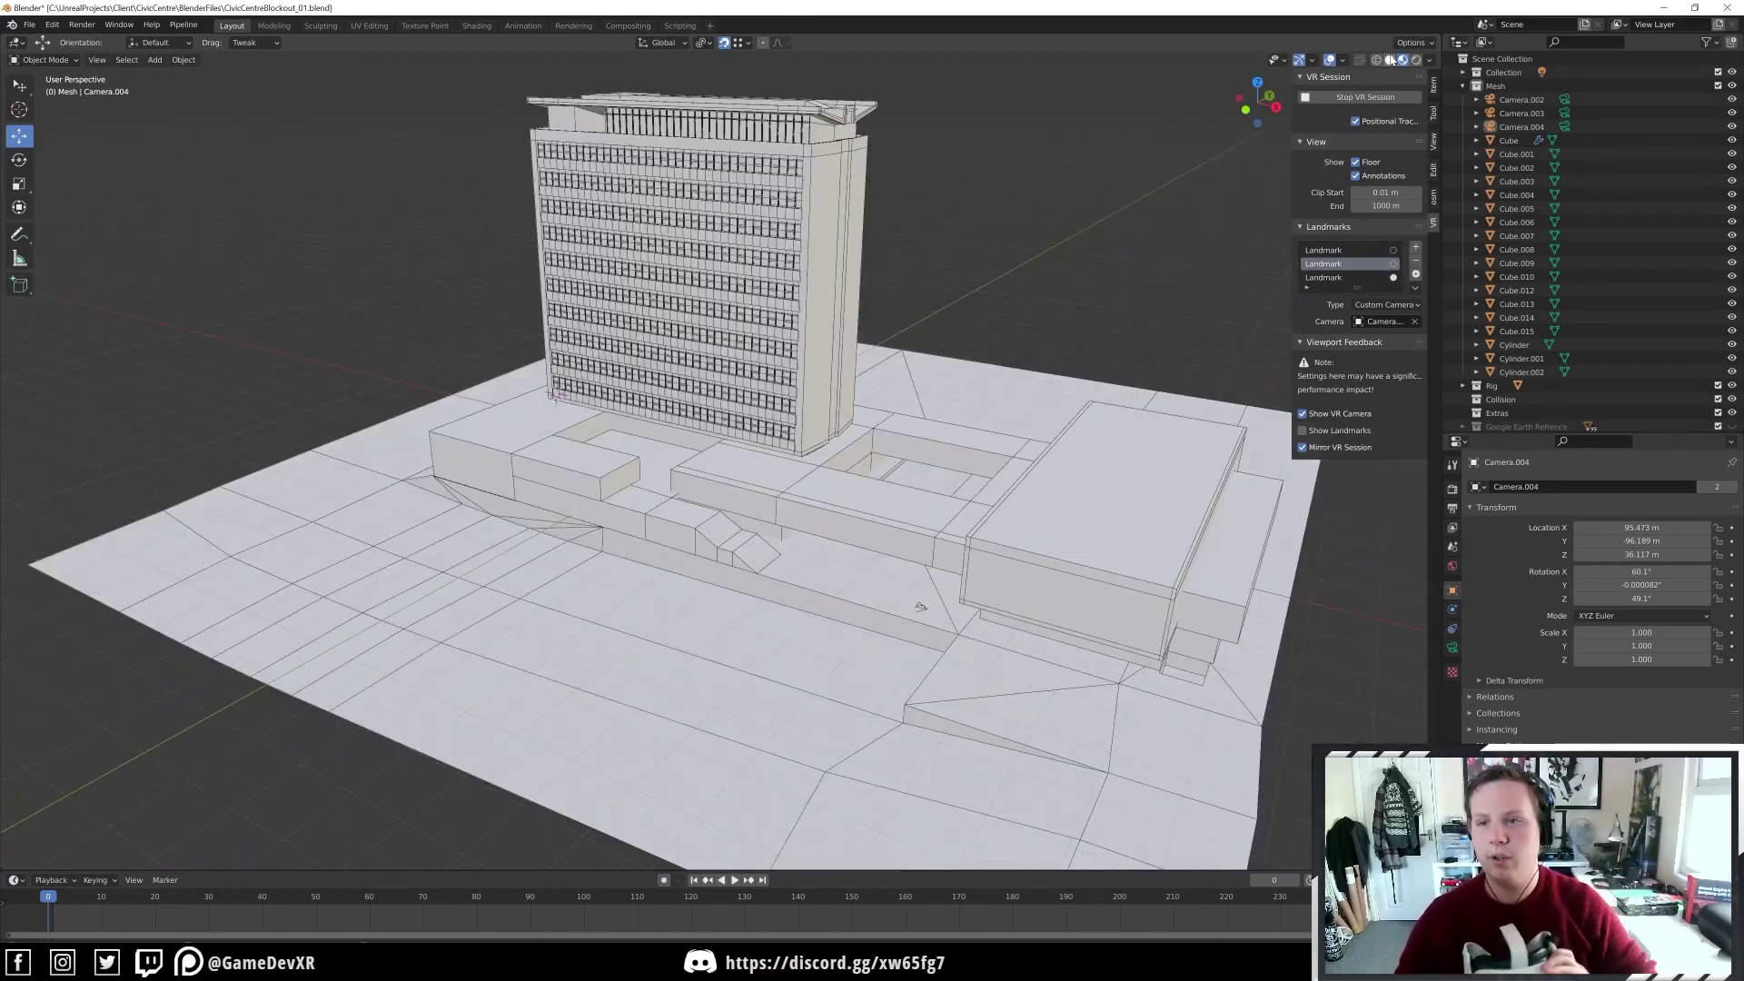
{"action": "left_click", "coordinate": [1391, 62]}
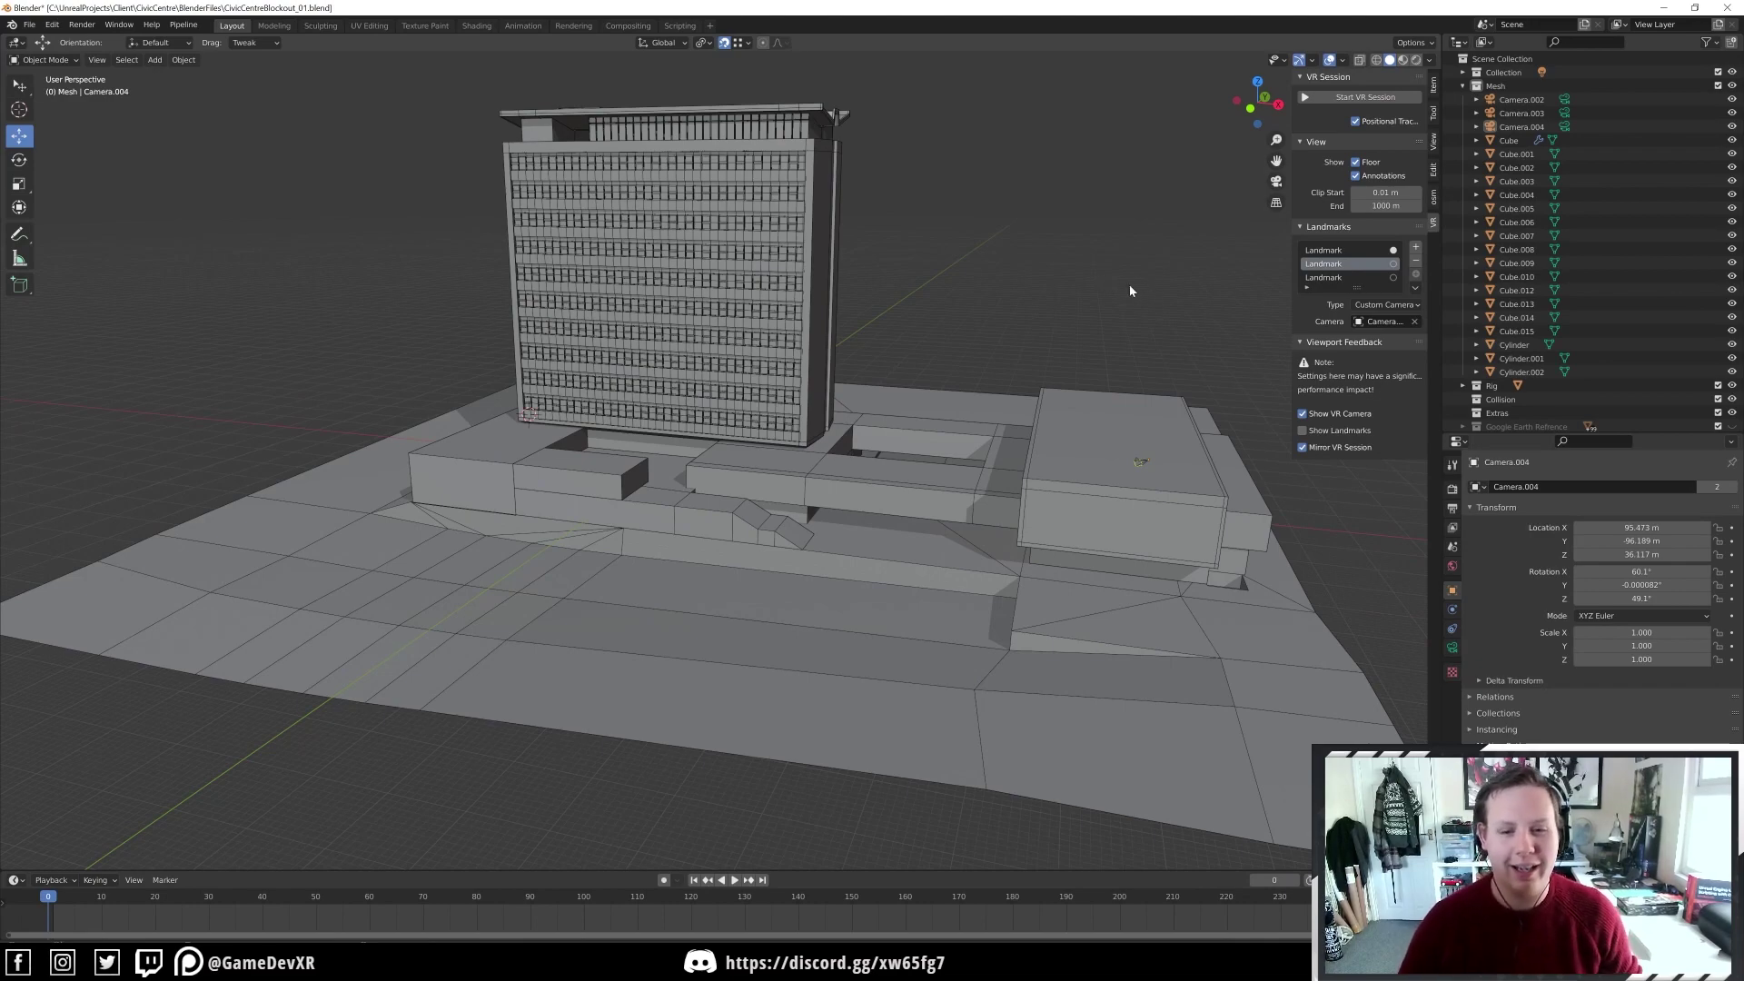
Zoom and orbit the viewport down to a lower angle on the building
{"action": "scroll", "coordinate": [1134, 280], "scroll_direction": "up", "scroll_amount": 2}
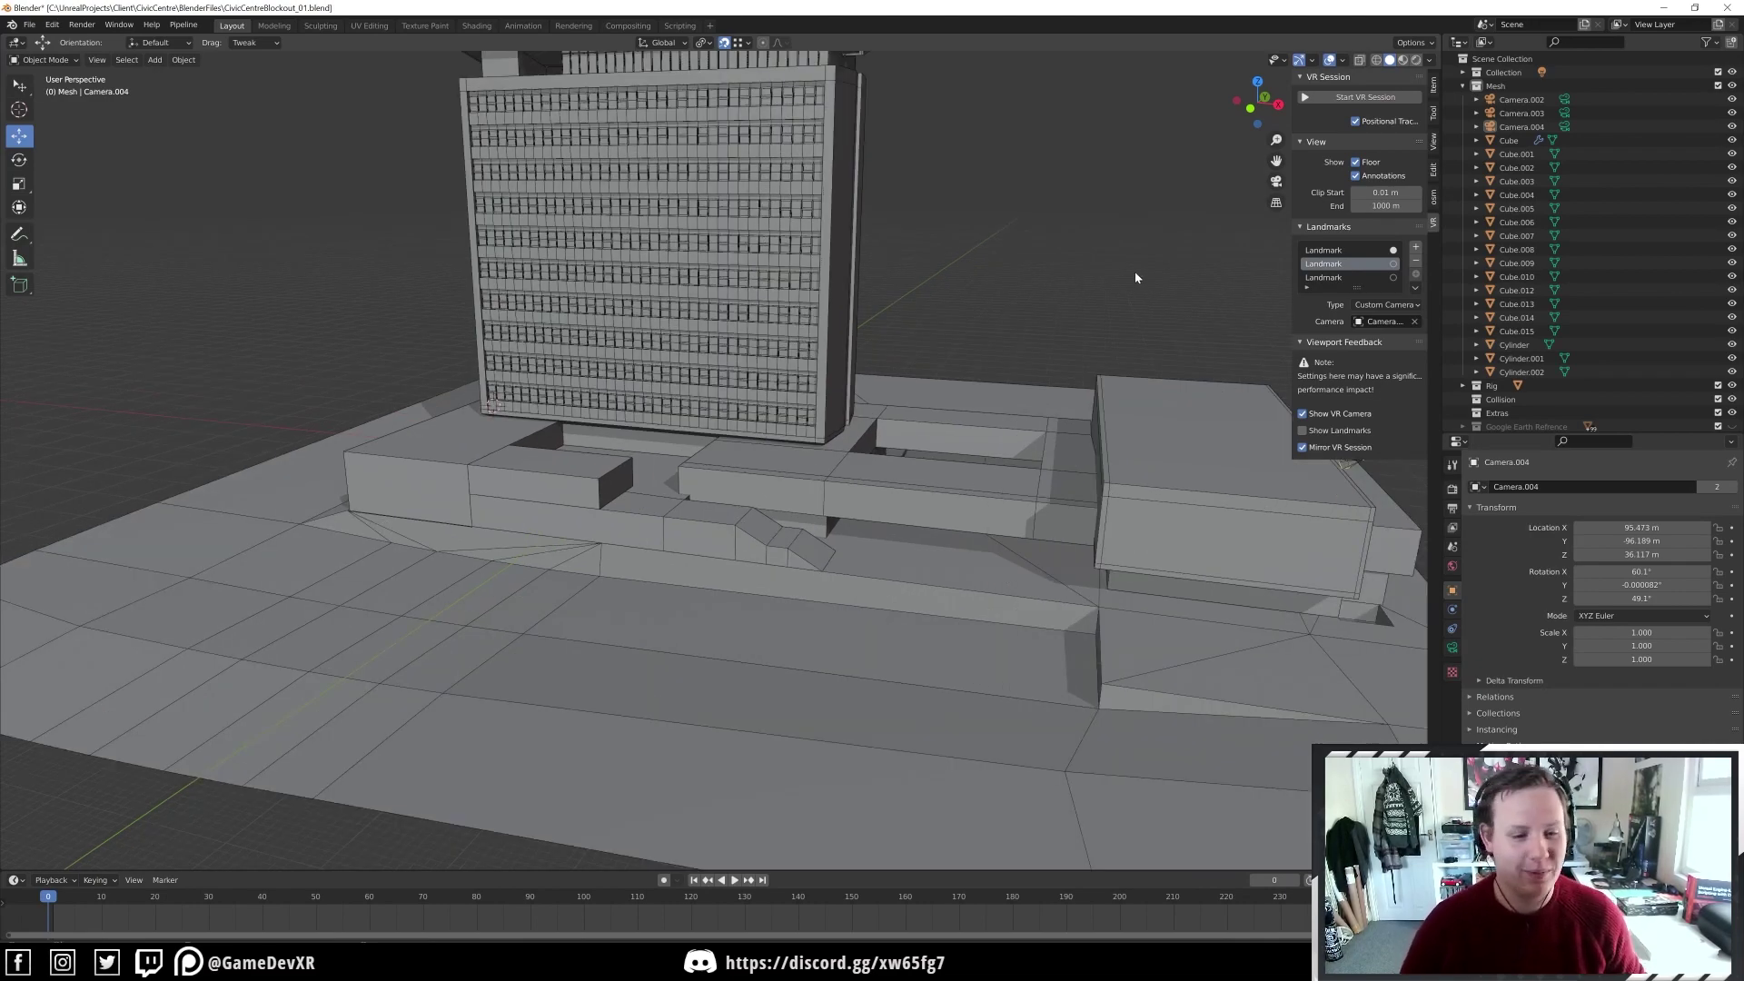
{"action": "scroll", "coordinate": [1132, 273], "scroll_direction": "down", "scroll_amount": 2}
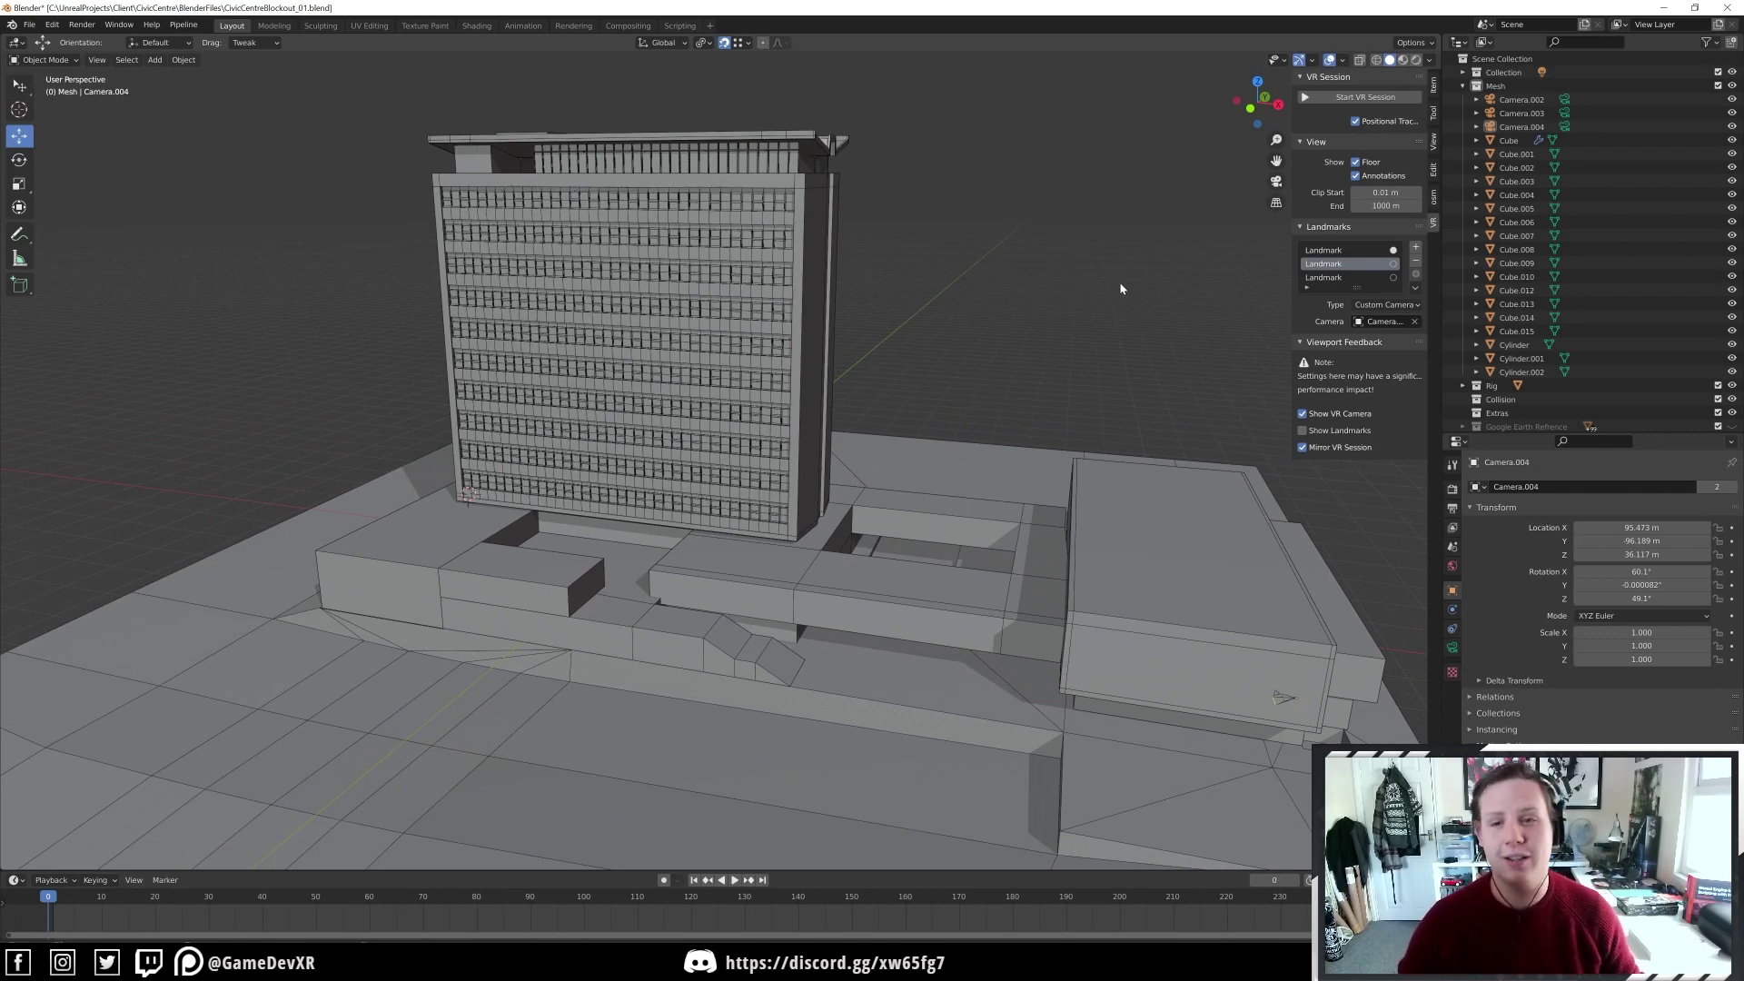
{"action": "mouse_move", "coordinate": [1145, 339]}
{"action": "middle_mouse_down"}
{"action": "mouse_move", "coordinate": [1168, 382]}
{"action": "mouse_move", "coordinate": [1156, 362]}
{"action": "middle_mouse_up"}
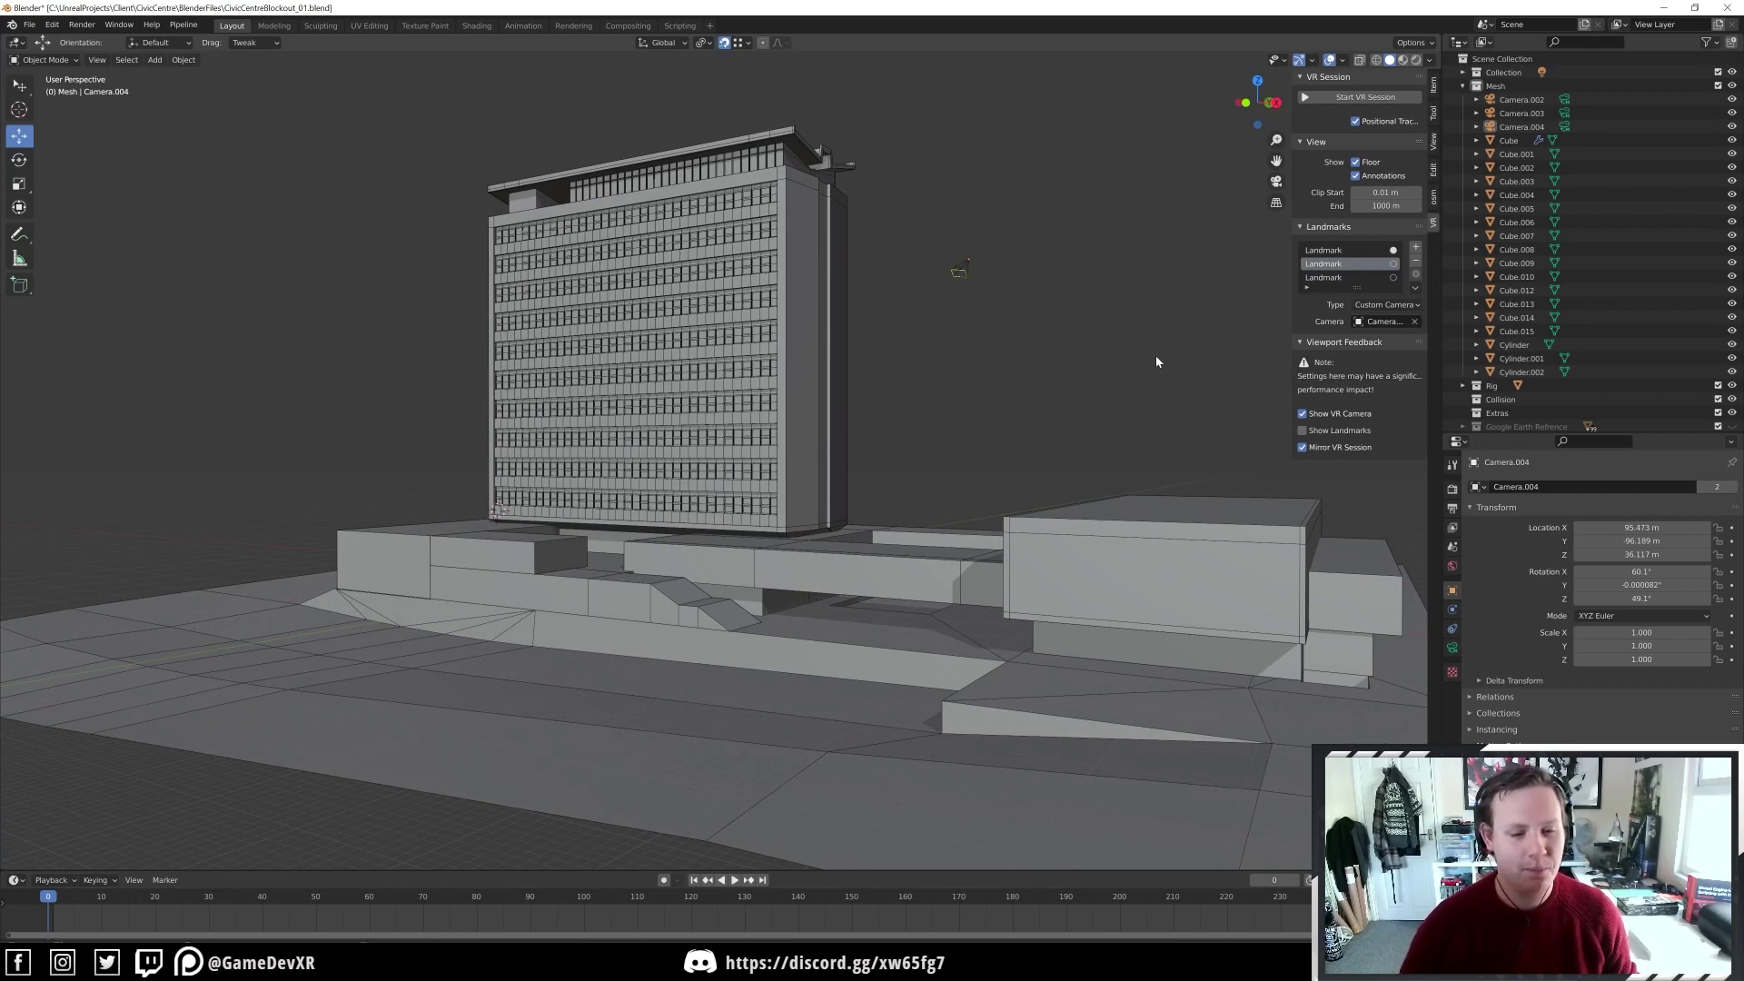